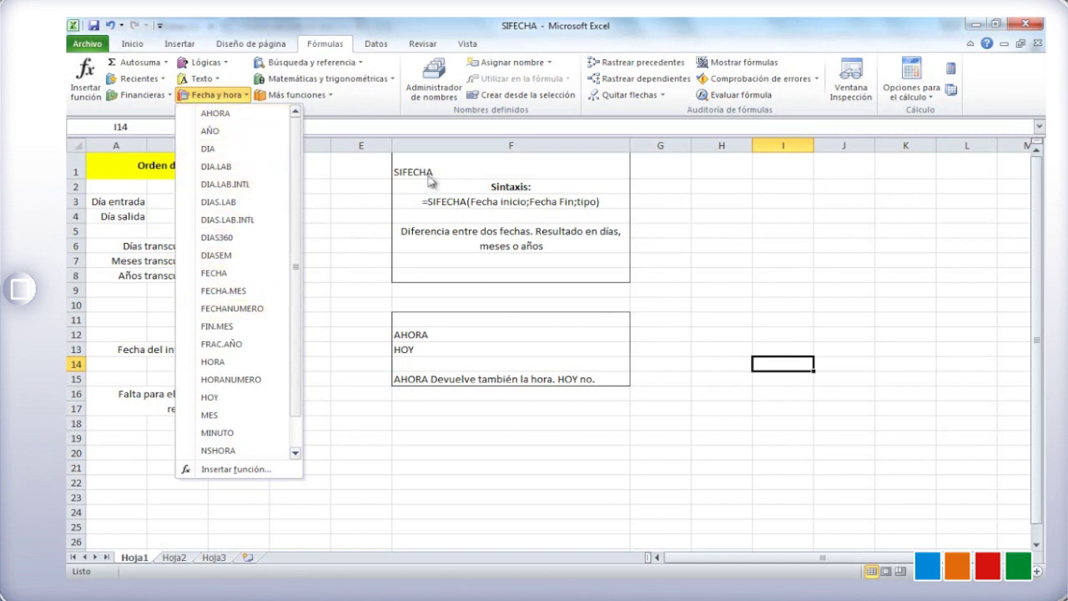
{"action": "left_click_drag", "start_coordinate": [297, 264], "coordinate": [297, 297]}
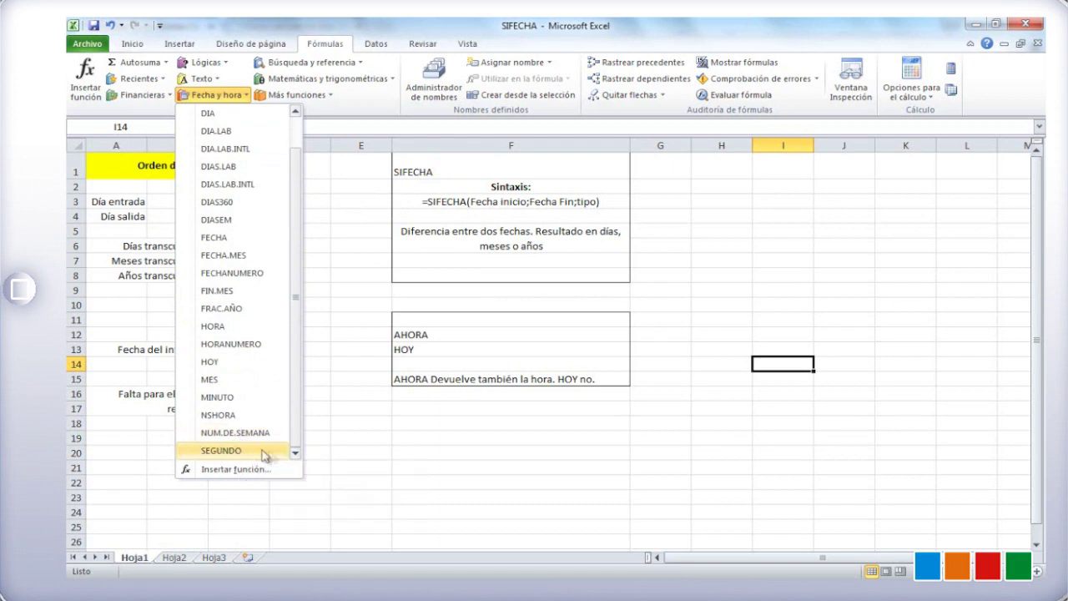
{"action": "left_click_drag", "start_coordinate": [299, 434], "coordinate": [307, 377]}
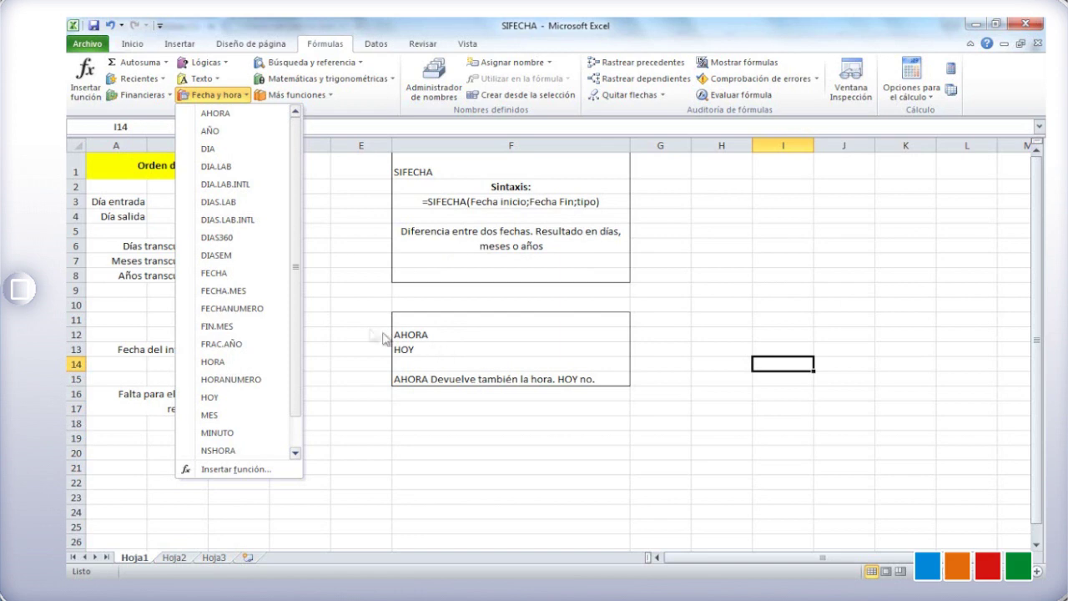
{"action": "left_click", "coordinate": [343, 282]}
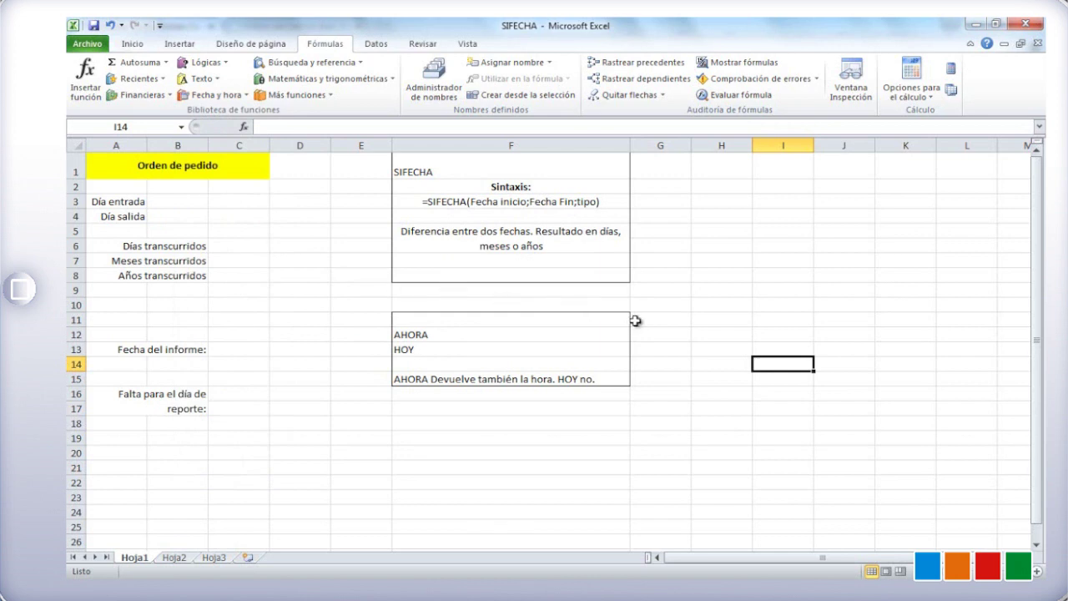
- Enter the entry date 17/01/2015 in cell B3 and the exit date 24/03/2015 in cell B4
{"action": "left_click", "coordinate": [188, 198]}
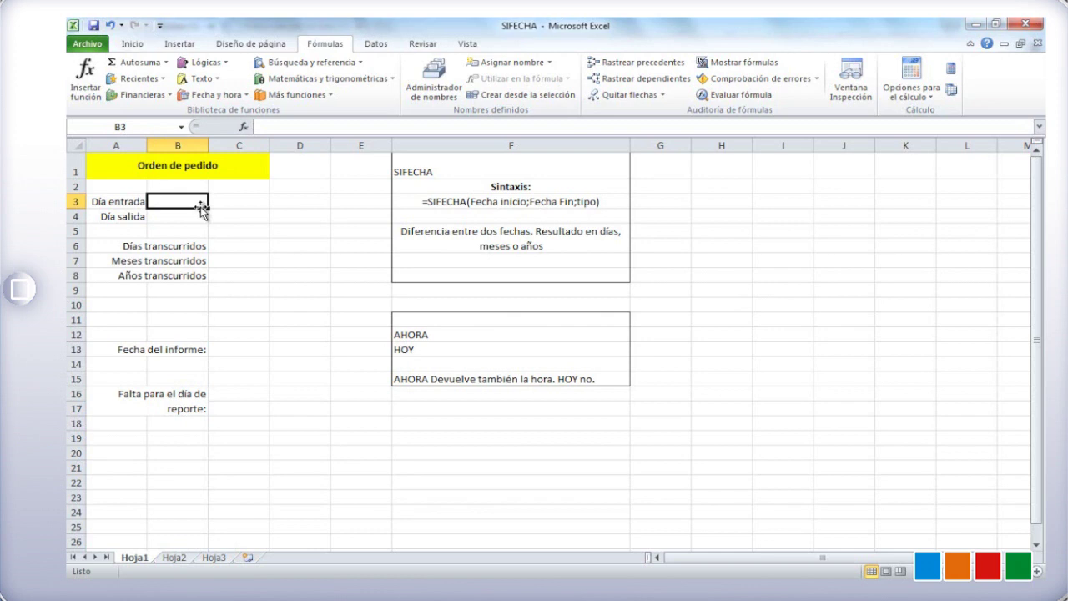
{"action": "type", "text": "1"}
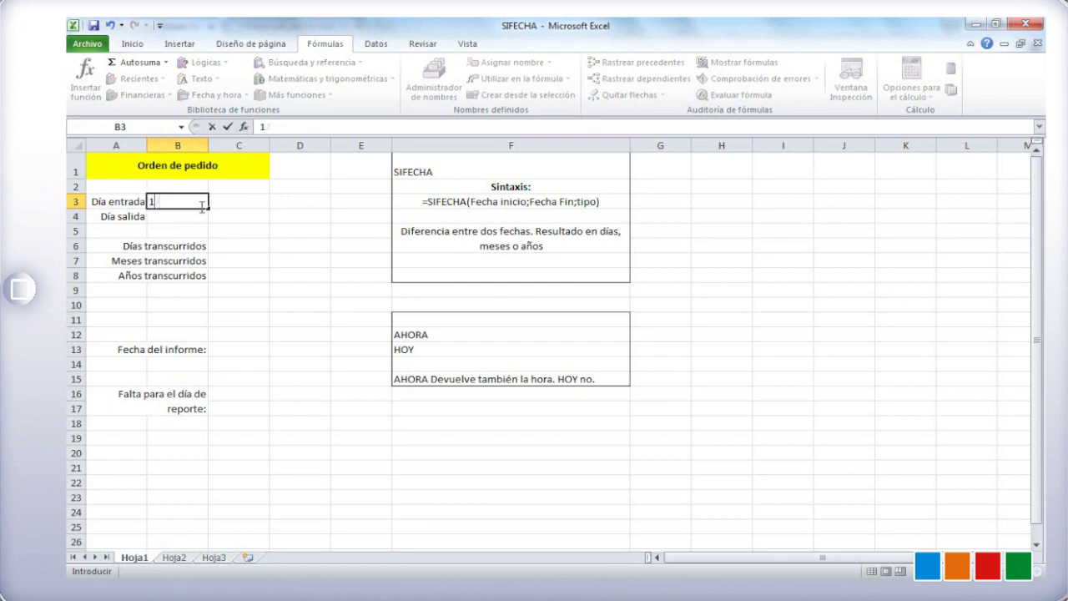
{"action": "type", "text": "7/1/2015"}
{"action": "key", "text": "Return"}
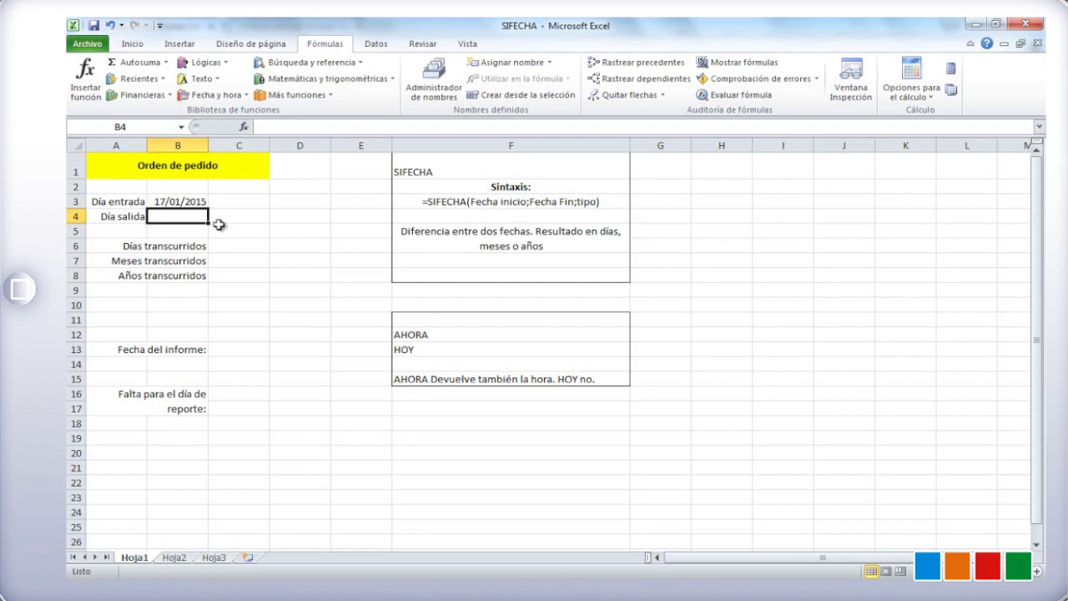
{"action": "type", "text": "24"}
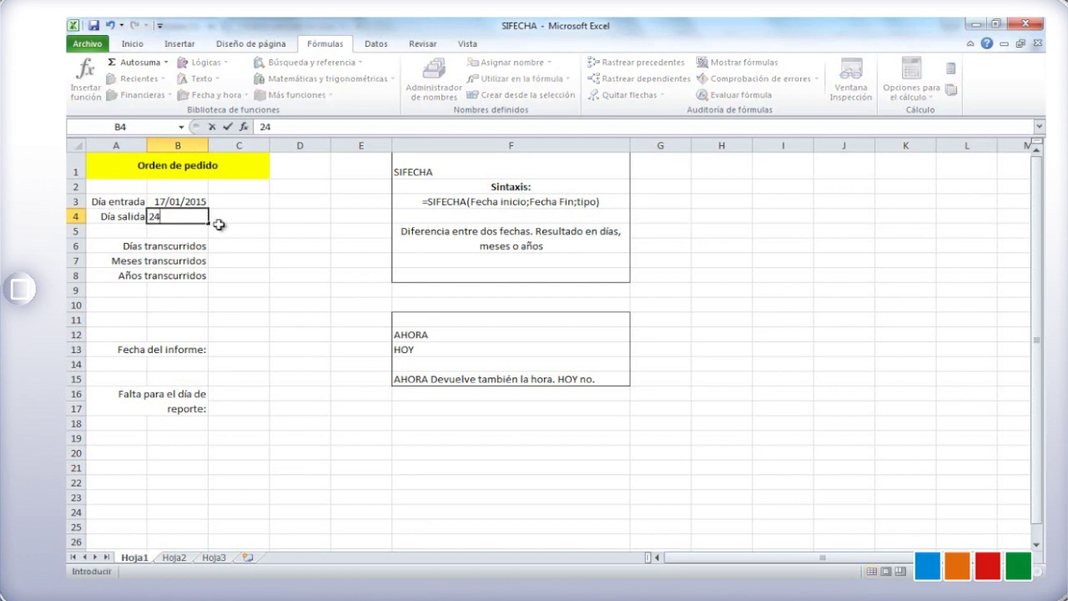
{"action": "type", "text": "/03"}
{"action": "type", "text": "/20"}
{"action": "type", "text": "15"}
{"action": "key", "text": "Return"}
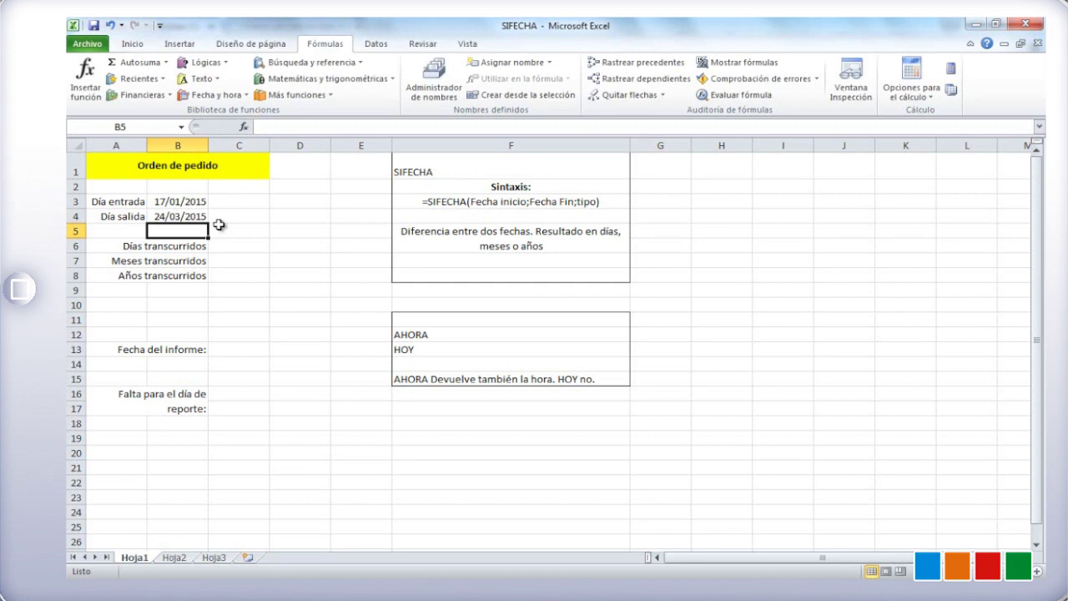
- Enter the formula =SIFECHA(B3;B4;d) in cell C6 for the elapsed days between the entry and exit dates
{"action": "left_click", "coordinate": [237, 246]}
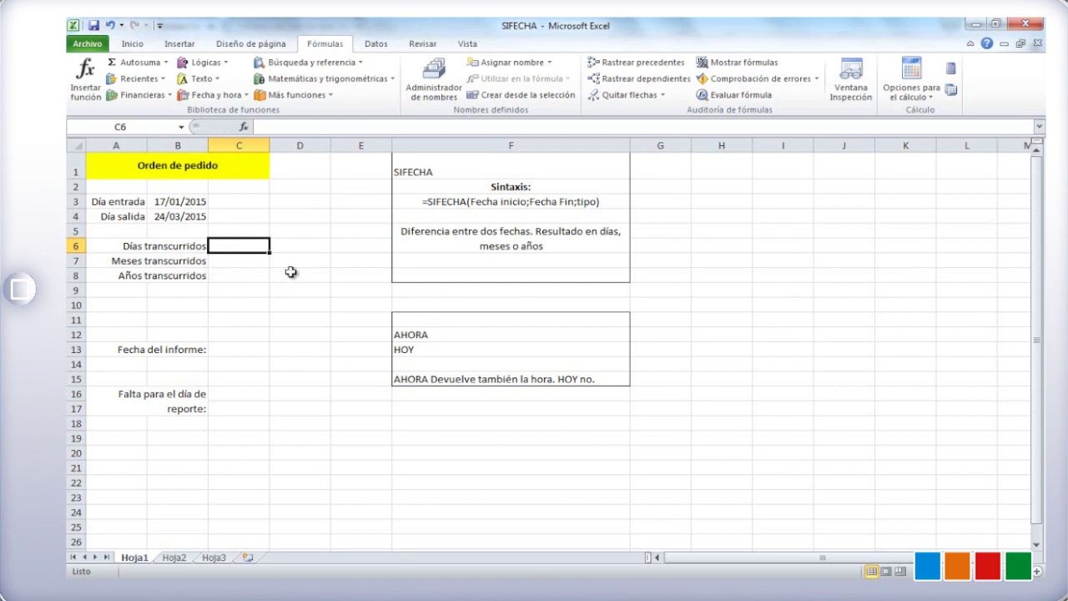
{"action": "type", "text": "="}
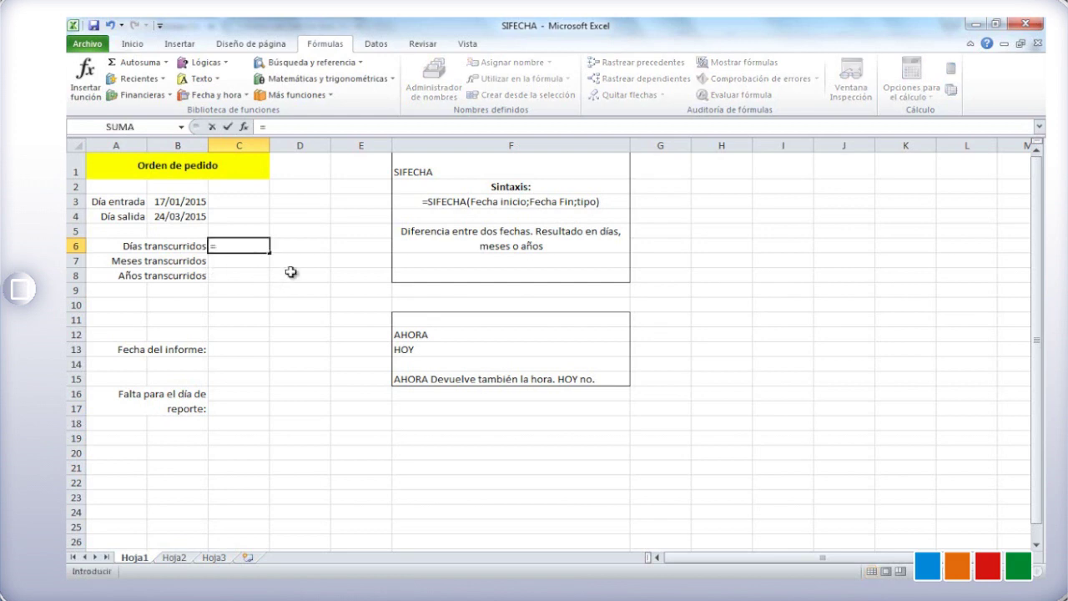
{"action": "type", "text": "si"}
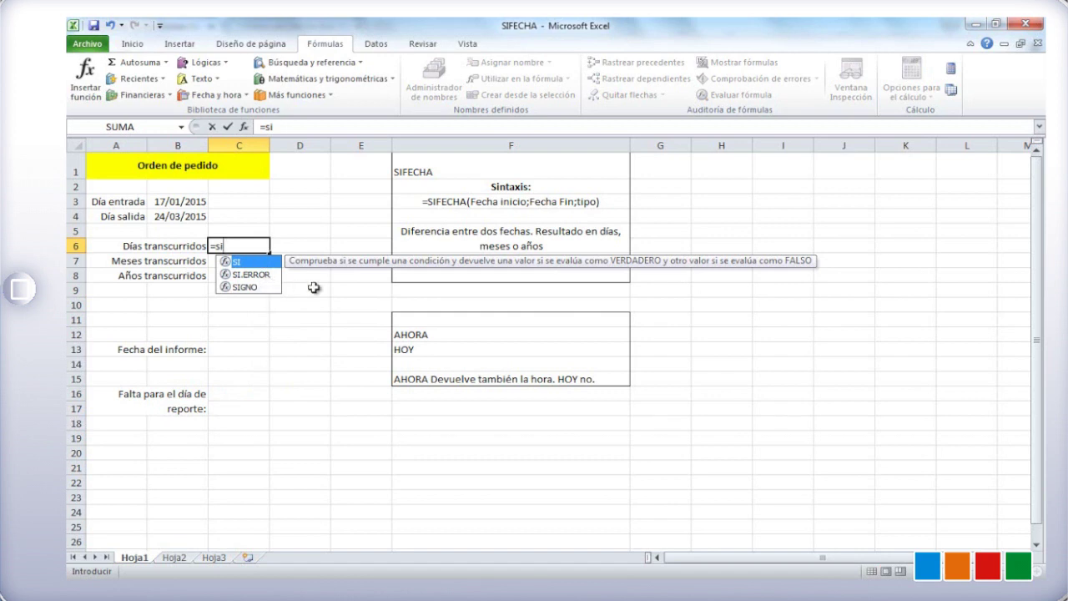
{"action": "type", "text": "fecha("}
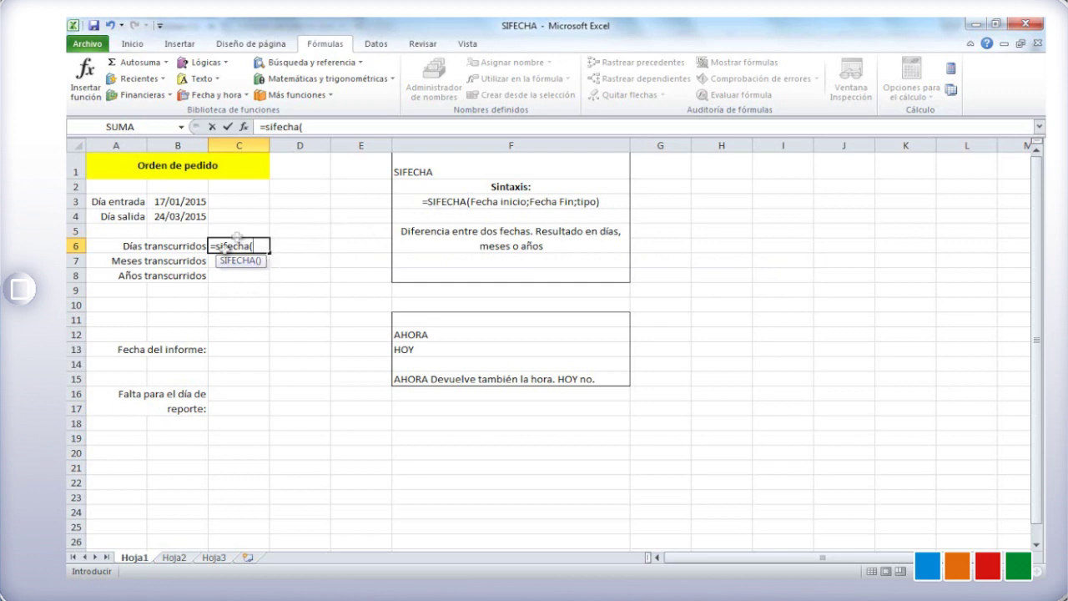
{"action": "left_click", "coordinate": [197, 205]}
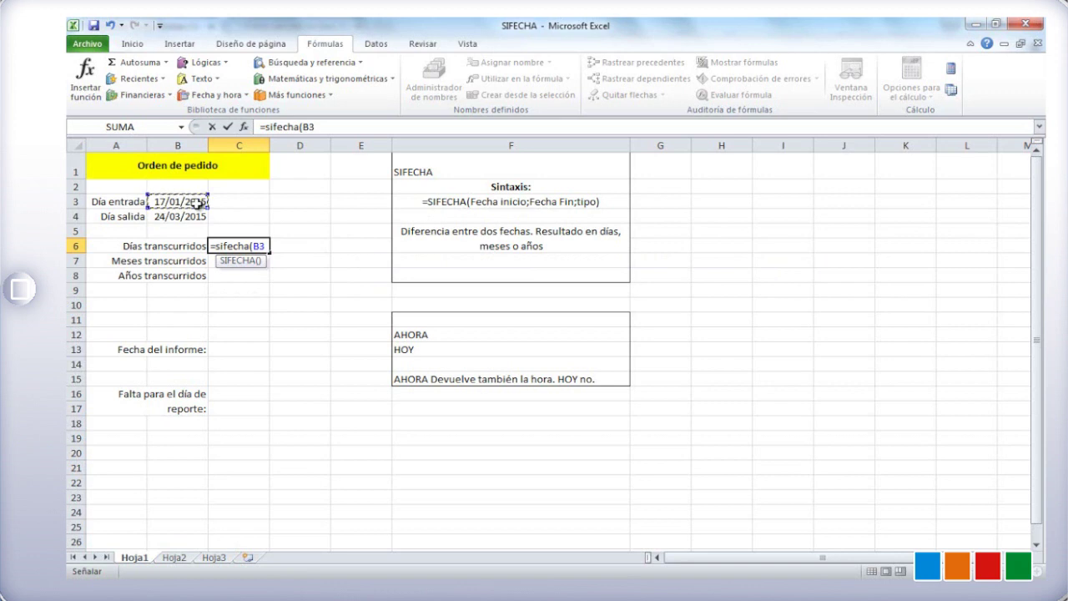
{"action": "type", "text": ";"}
{"action": "left_click", "coordinate": [201, 211]}
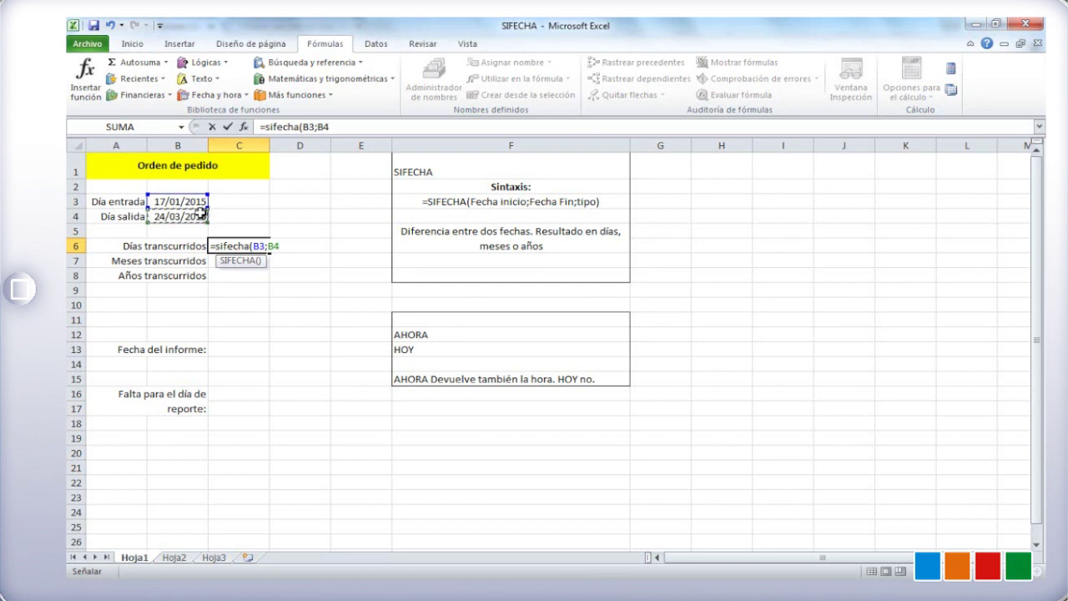
{"action": "type", "text": ";"}
{"action": "type", "text": "y"}
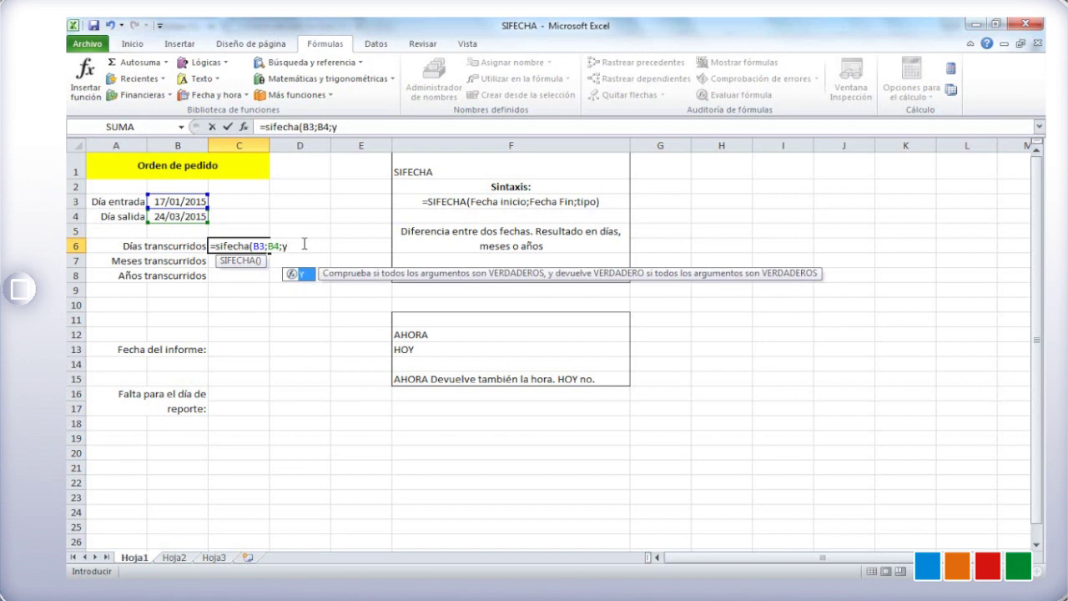
{"action": "key", "text": "BackSpace"}
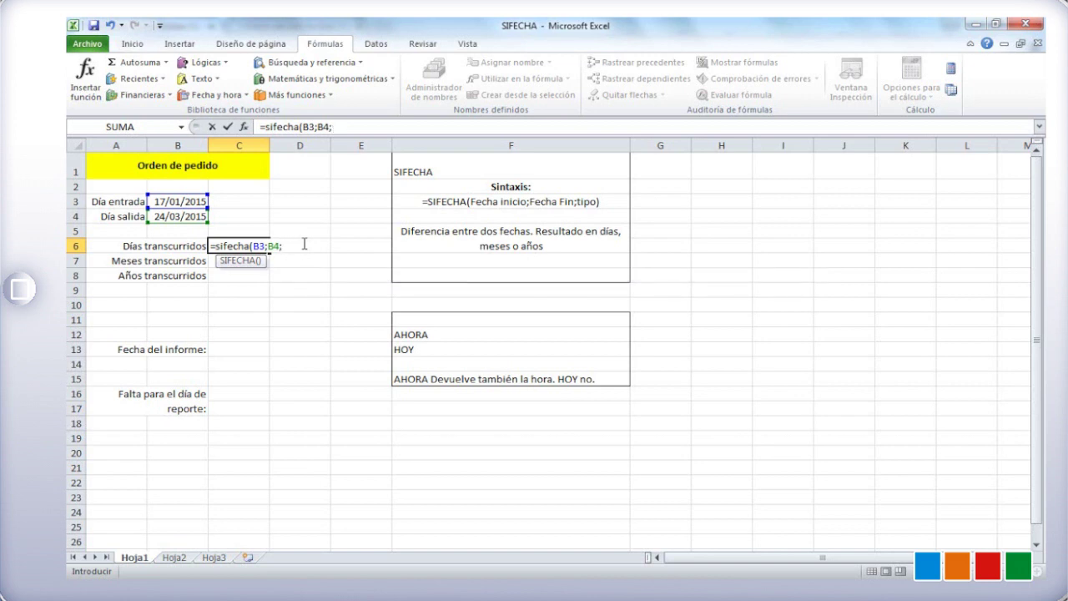
{"action": "type", "text": "y)"}
{"action": "key", "text": "BackSpace"}
{"action": "key", "text": "BackSpace"}
{"action": "type", "text": "d"}
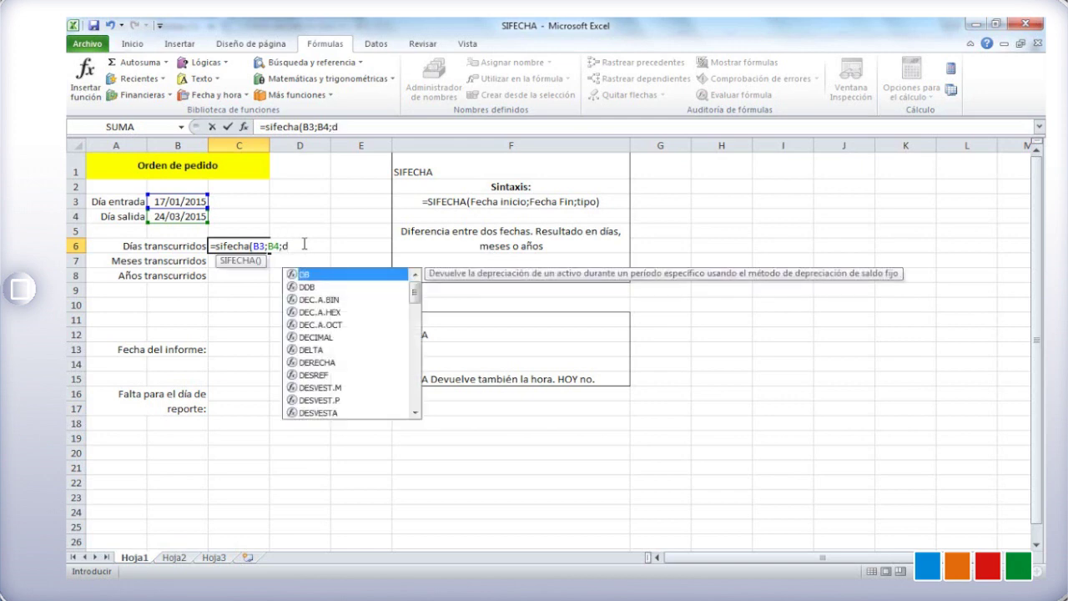
{"action": "type", "text": ")"}
{"action": "key", "text": "Return"}
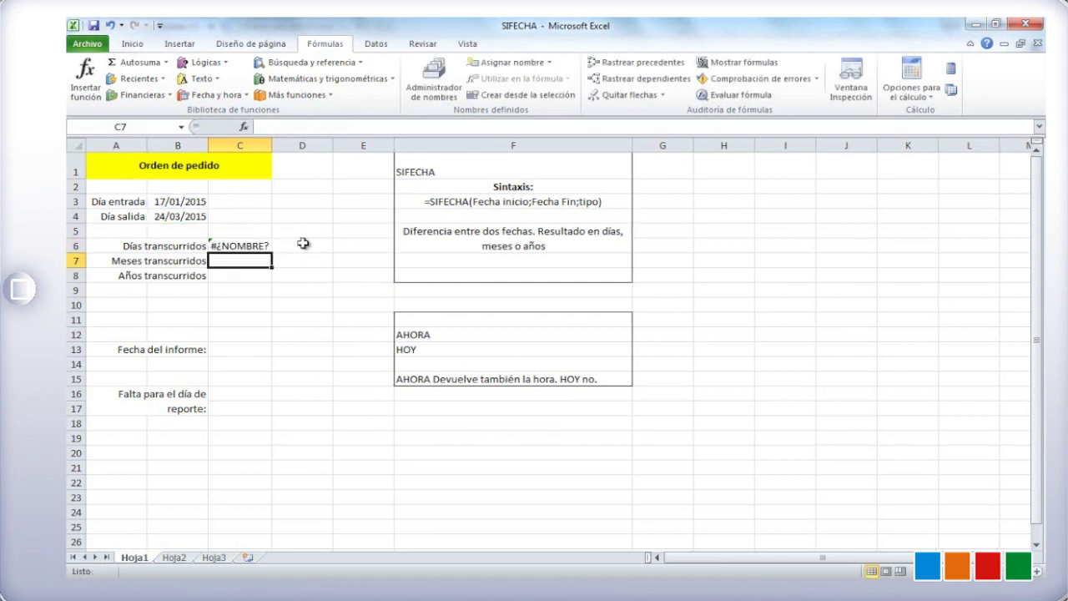
- Put the type argument of the elapsed-days formula in quotation marks so C6 holds =SIFECHA(B3;B4;"d")
{"action": "left_click", "coordinate": [267, 244]}
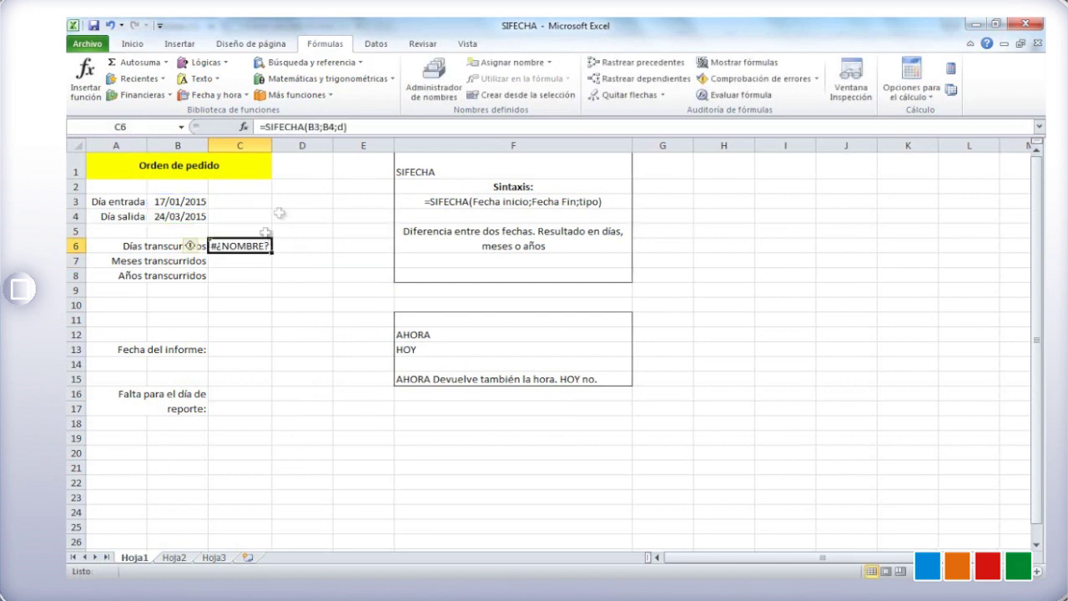
{"action": "double_click", "coordinate": [260, 245]}
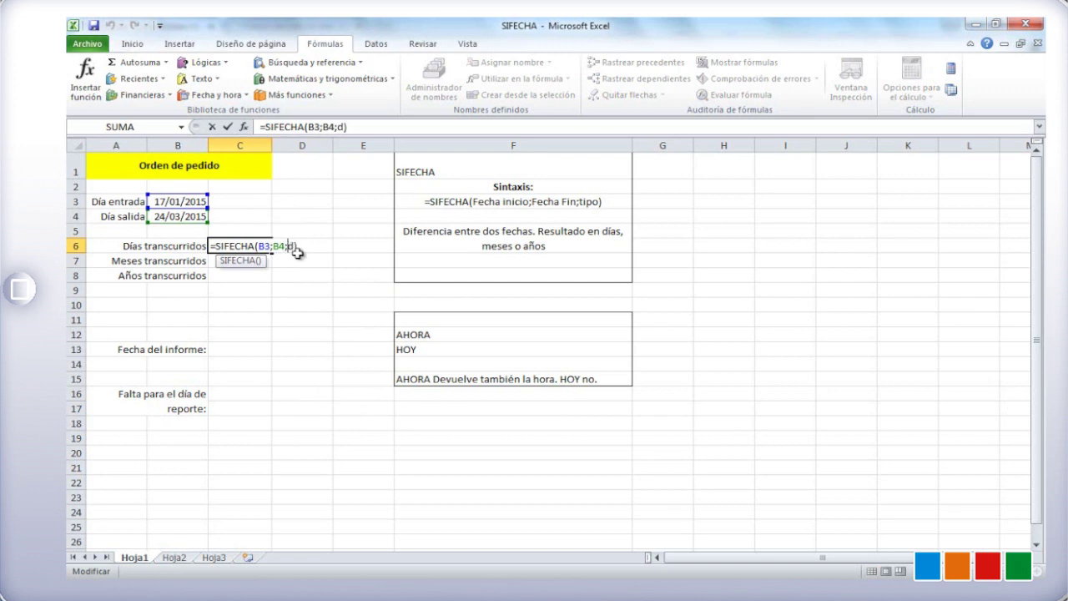
{"action": "type", "text": "\"d"}
{"action": "type", "text": "\""}
{"action": "type", "text": "\""}
{"action": "key", "text": "Return"}
{"action": "left_click", "coordinate": [257, 247]}
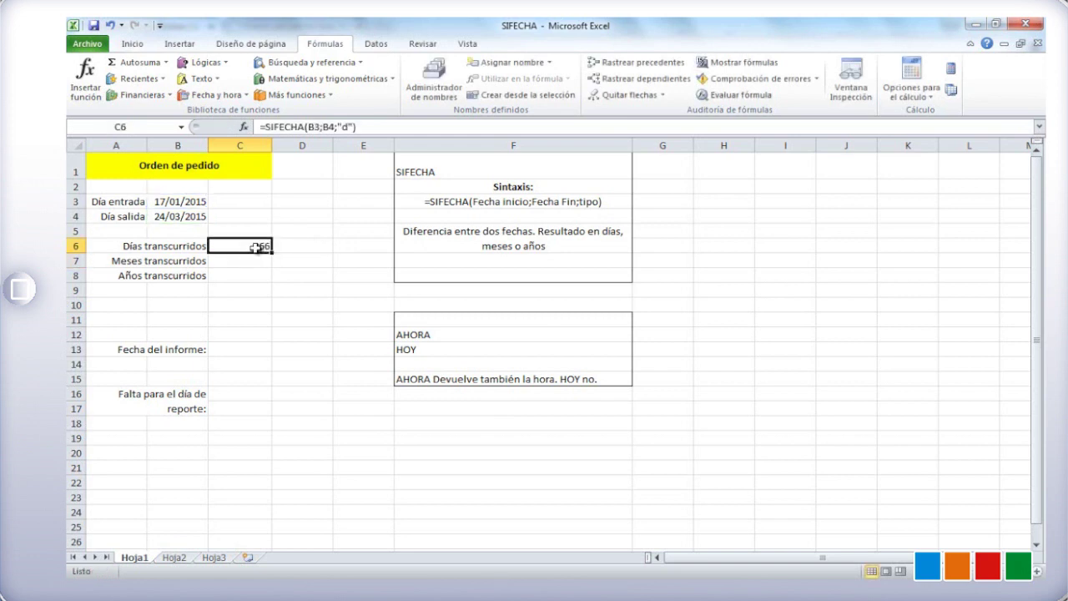
{"action": "double_click", "coordinate": [264, 243]}
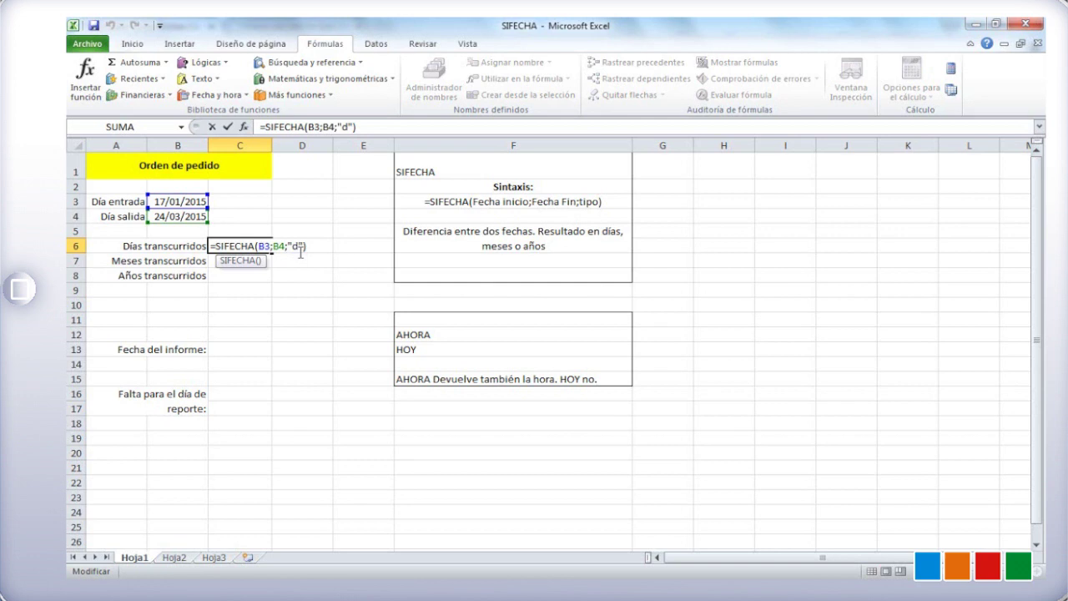
{"action": "key", "text": "ctrl+Return"}
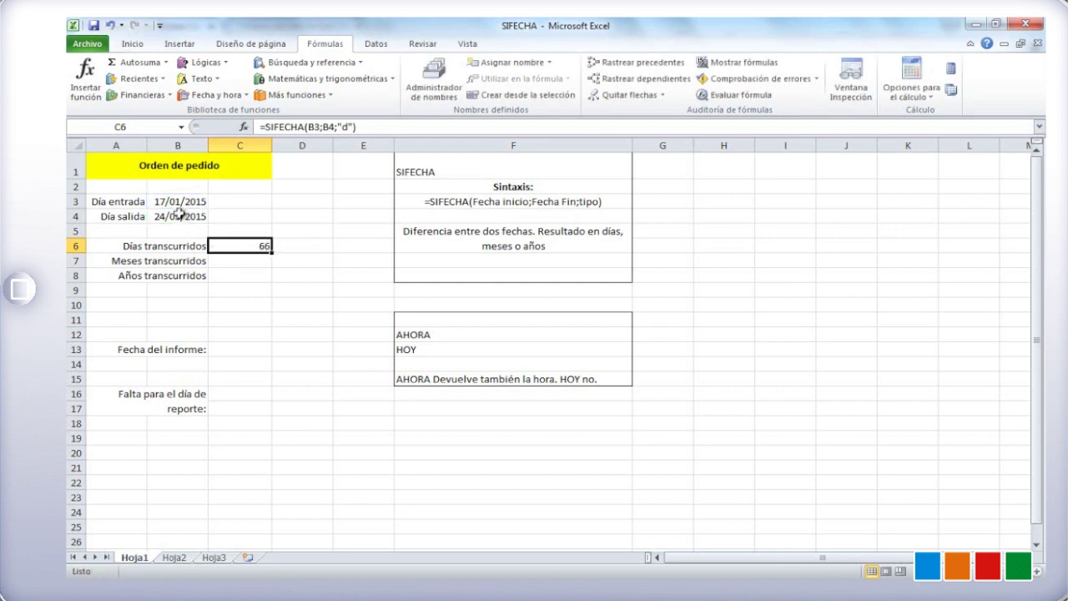
- Calculate the elapsed months in cell C7 with the formula =SIFECHA(B3;B4;"m")
{"action": "left_click", "coordinate": [249, 260]}
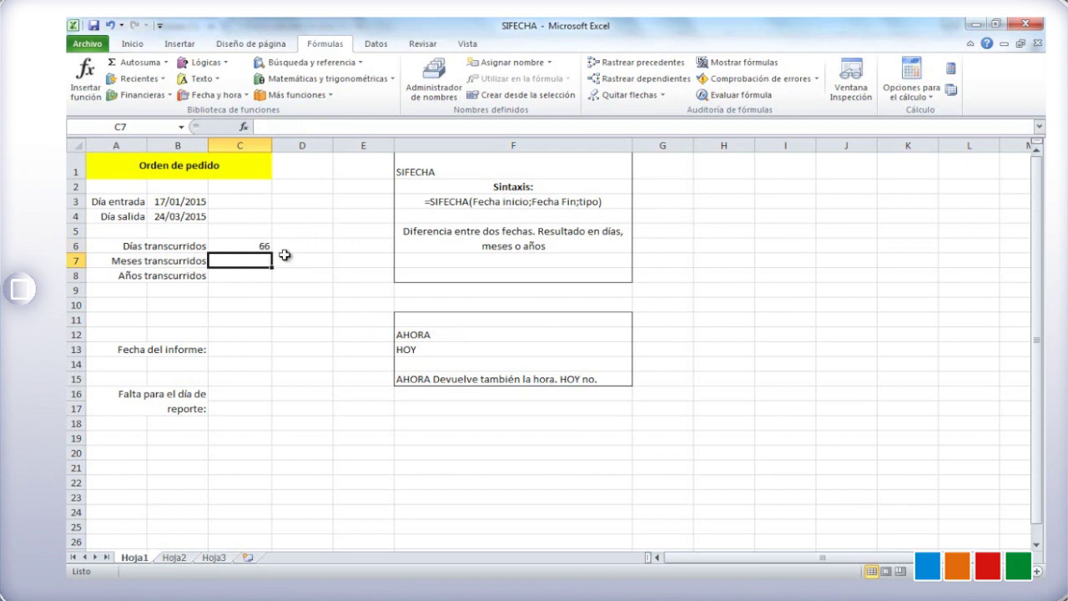
{"action": "type", "text": "=dia"}
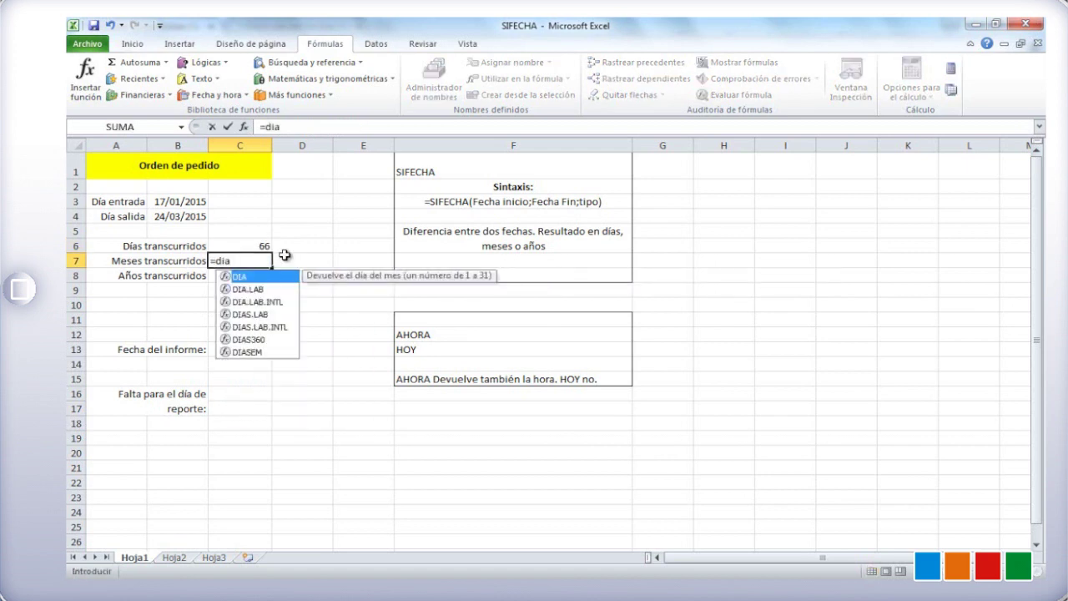
{"action": "key", "text": "BackSpace"}
{"action": "key", "text": "BackSpace"}
{"action": "key", "text": "BackSpace"}
{"action": "type", "text": "sifecha("}
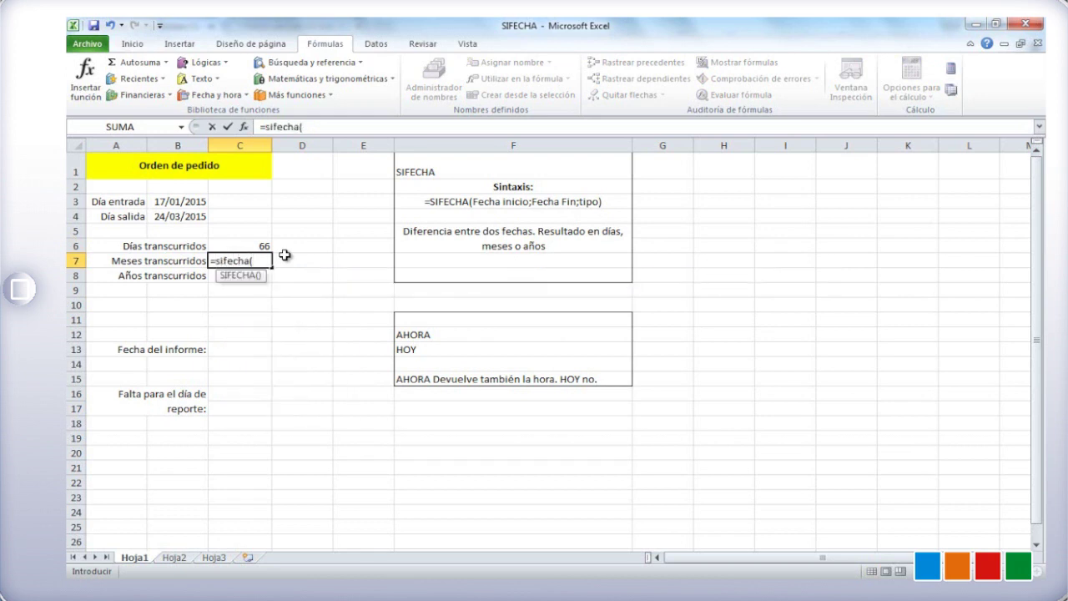
{"action": "left_click", "coordinate": [202, 200]}
{"action": "type", "text": ";"}
{"action": "left_click", "coordinate": [193, 217]}
{"action": "type", "text": ";\"m"}
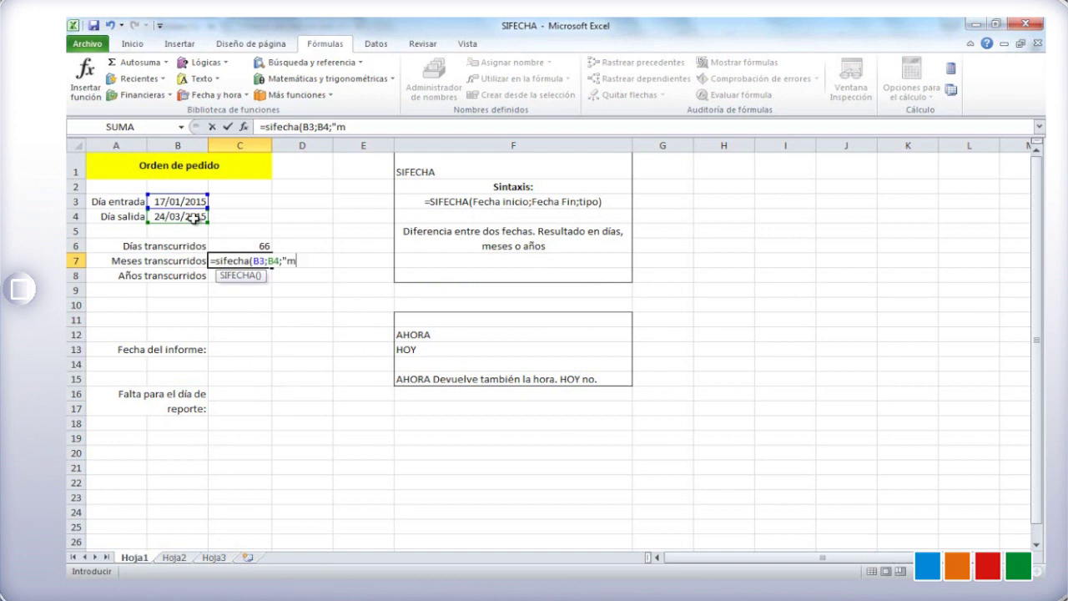
{"action": "type", "text": "\")"}
{"action": "key", "text": "Return"}
{"action": "key", "text": "Up"}
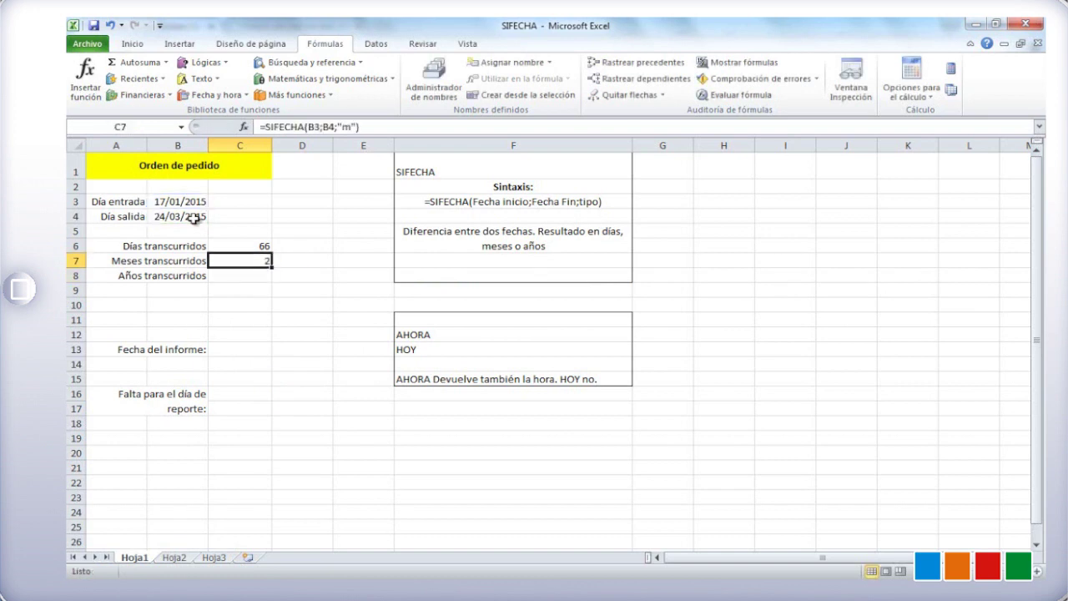
- Calculate the elapsed years in cell C8 with the formula =SIFECHA(B3;B4;"y")
{"action": "left_click", "coordinate": [252, 276]}
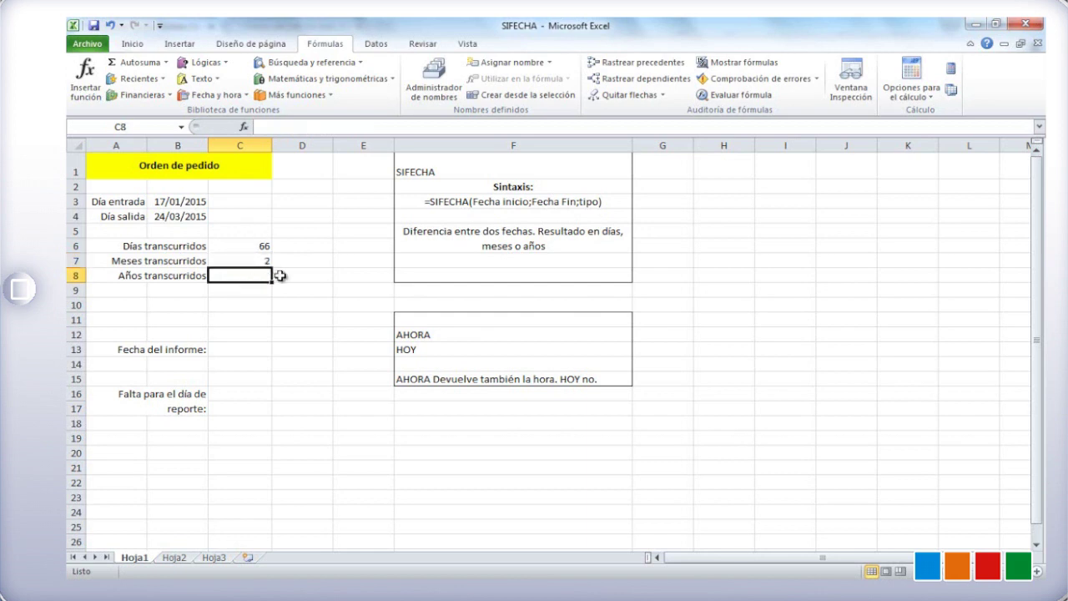
{"action": "type", "text": "="}
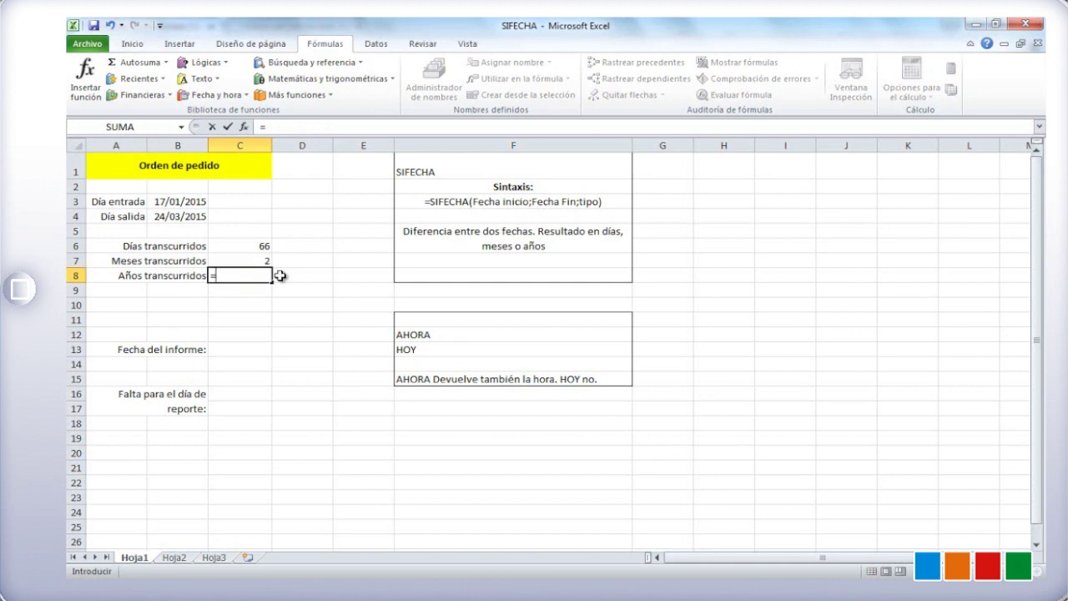
{"action": "type", "text": "sifecha"}
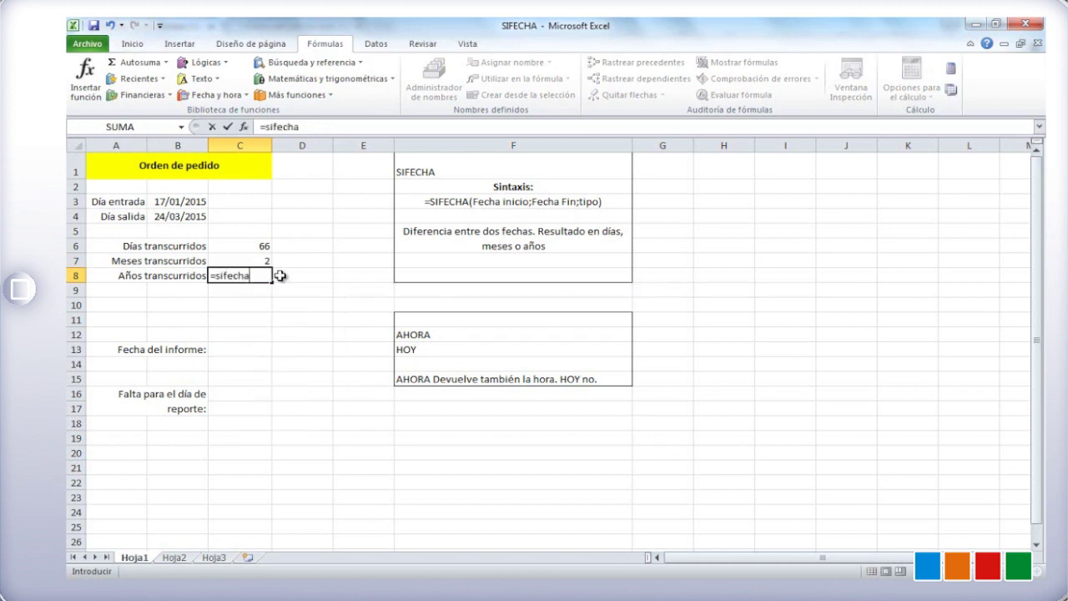
{"action": "type", "text": "("}
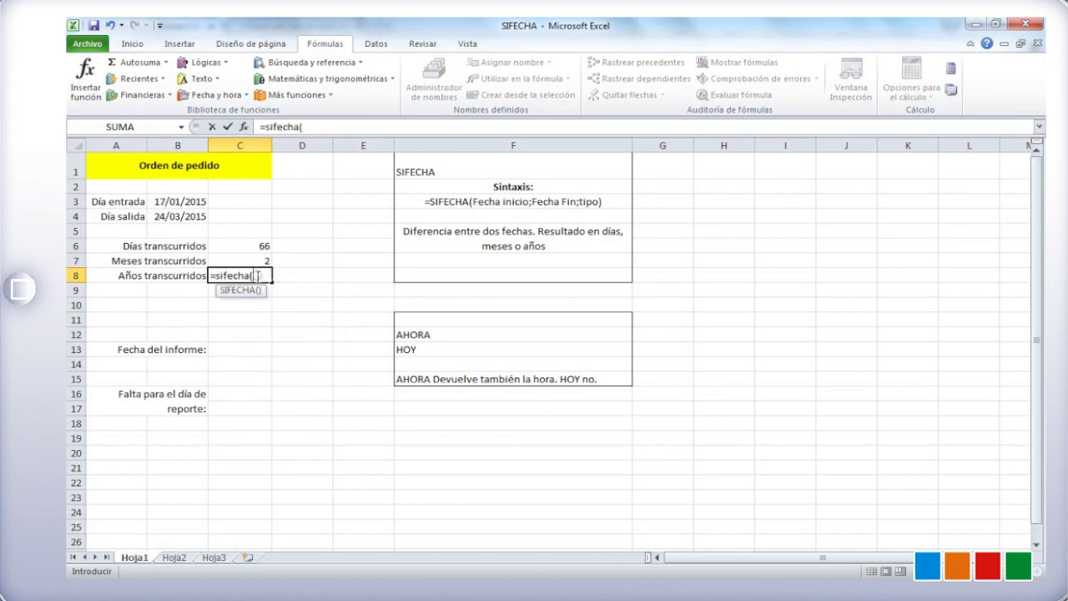
{"action": "left_click", "coordinate": [200, 201]}
{"action": "type", "text": ";"}
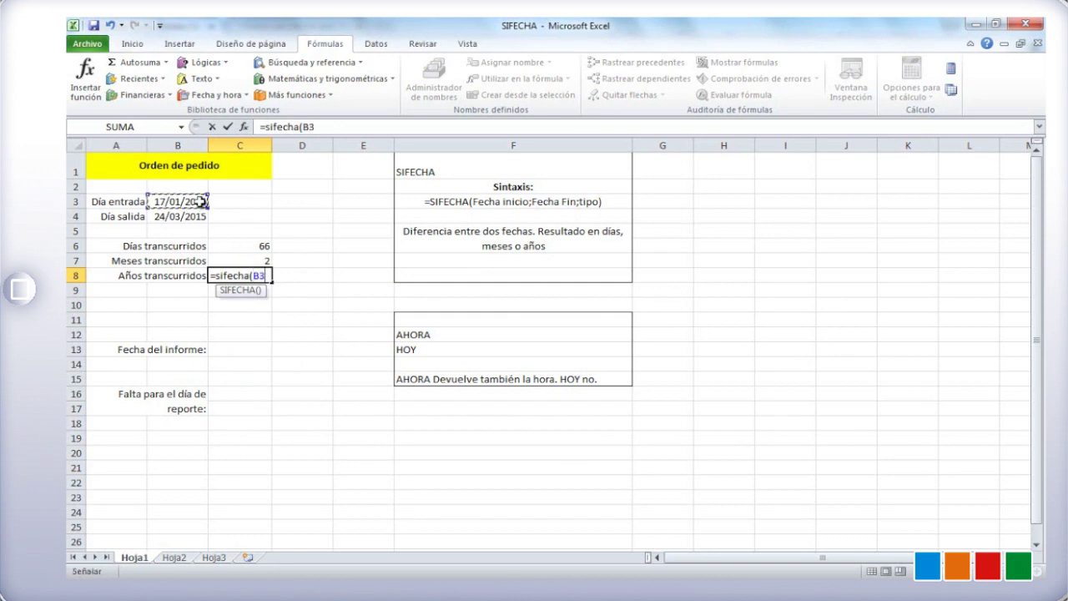
{"action": "left_click", "coordinate": [194, 217]}
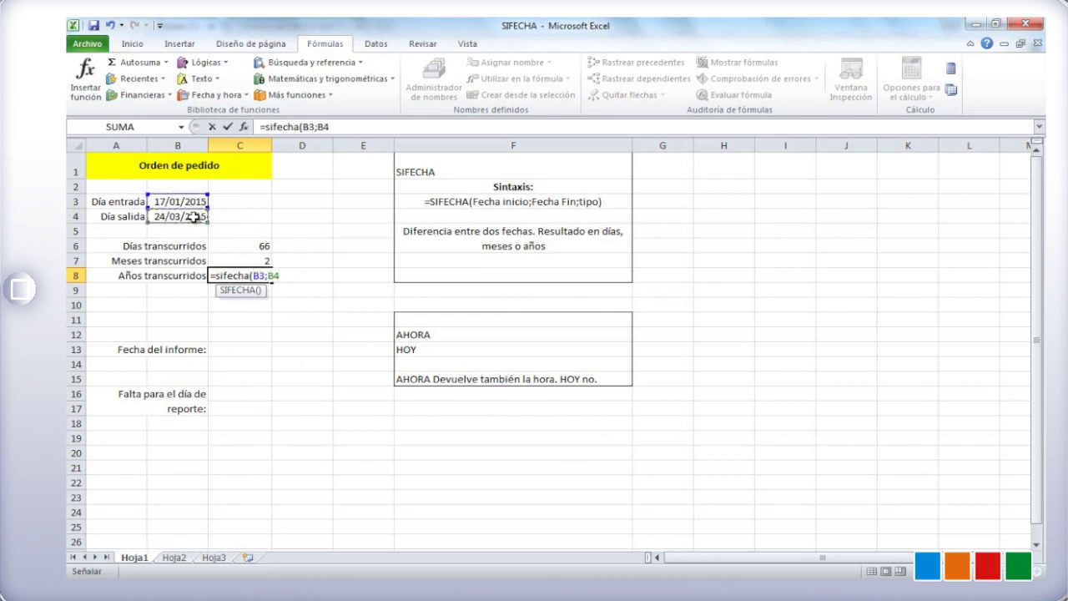
{"action": "type", "text": ";"}
{"action": "type", "text": "y\")"}
{"action": "key", "text": "Return"}
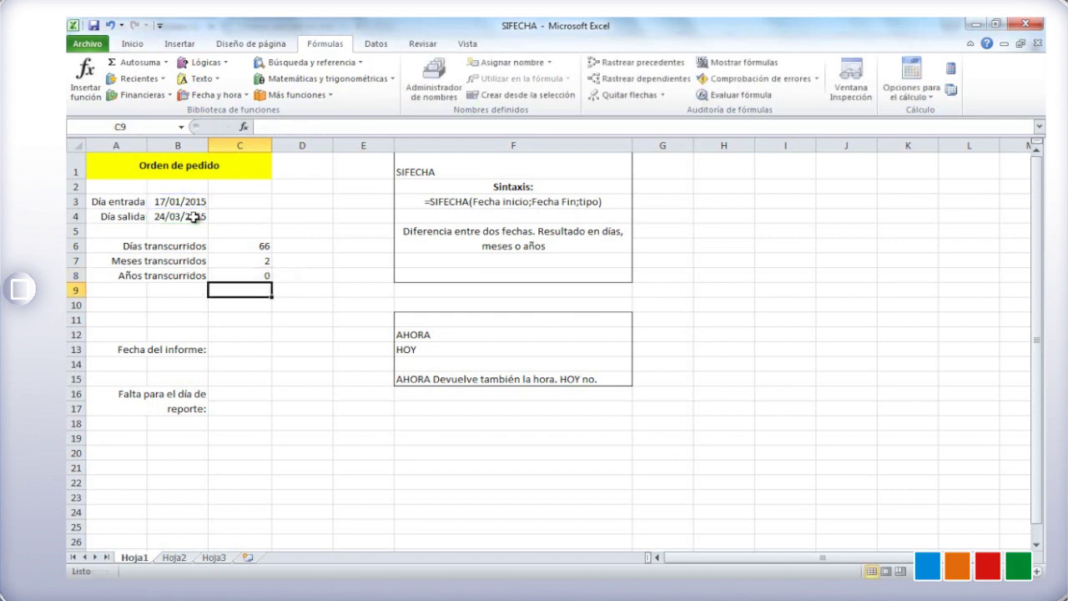
- Review the elapsed days, months and years formulas in C6, C7 and C8, and the exit date in B4
{"action": "key", "text": "Up"}
{"action": "key", "text": "Right"}
{"action": "key", "text": "Left"}
{"action": "key", "text": "Up"}
{"action": "key", "text": "Up"}
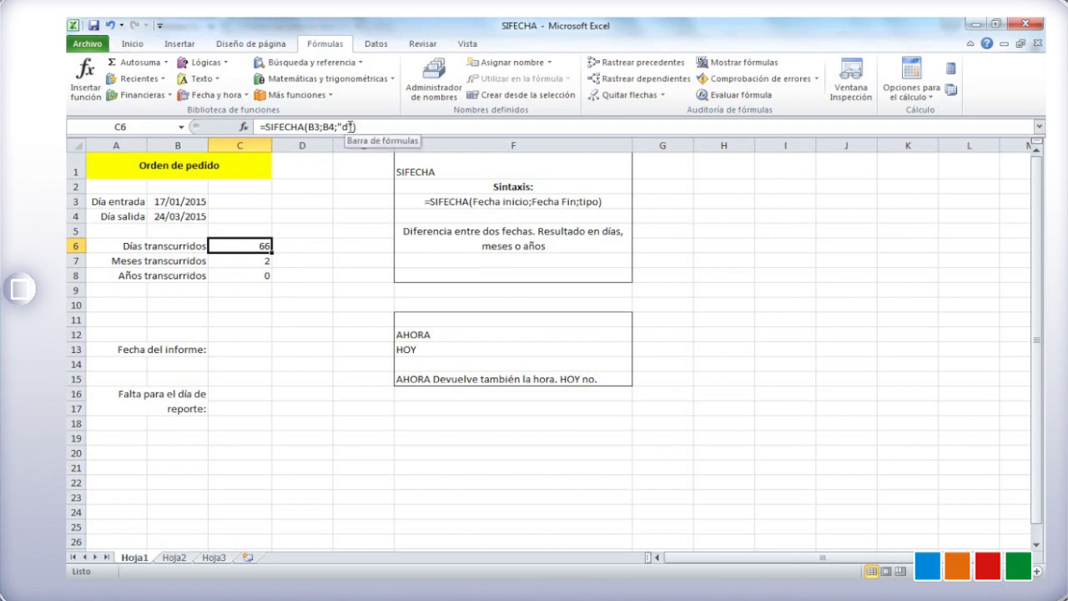
{"action": "left_click", "coordinate": [269, 261]}
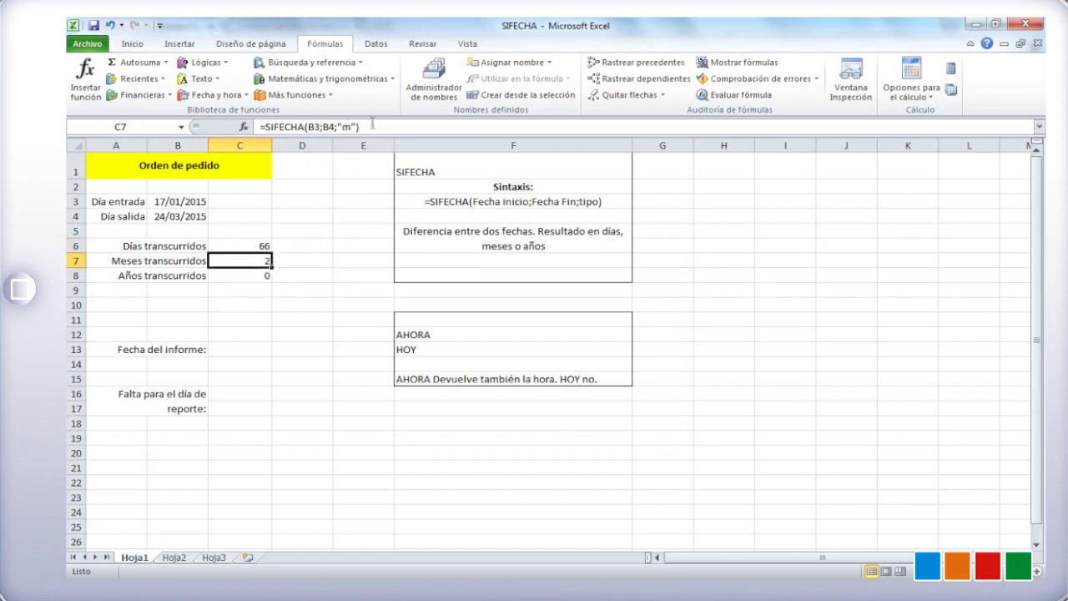
{"action": "left_click", "coordinate": [237, 275]}
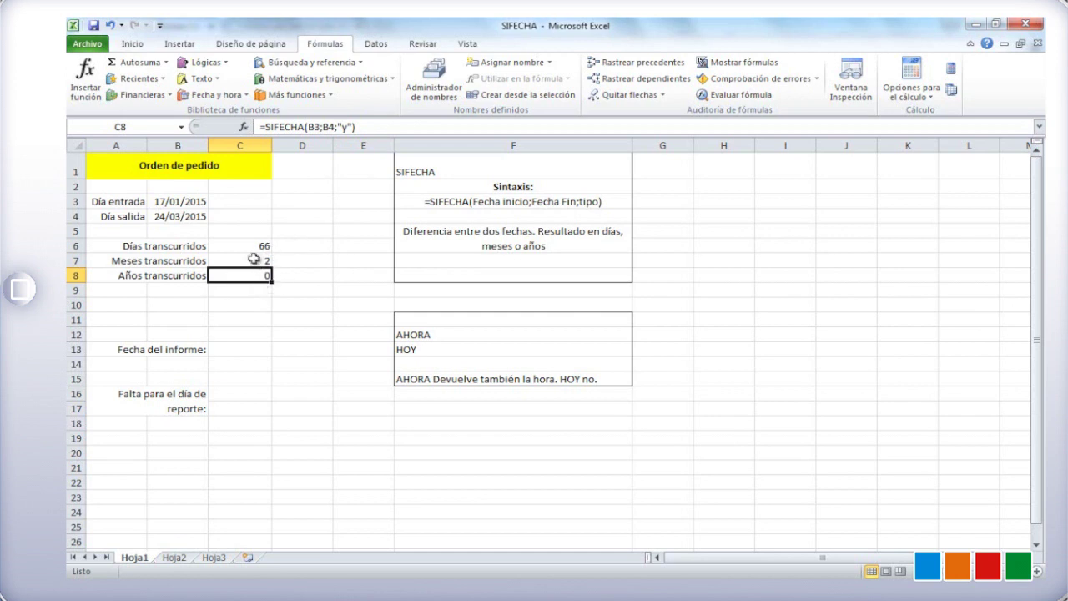
{"action": "left_click", "coordinate": [192, 216]}
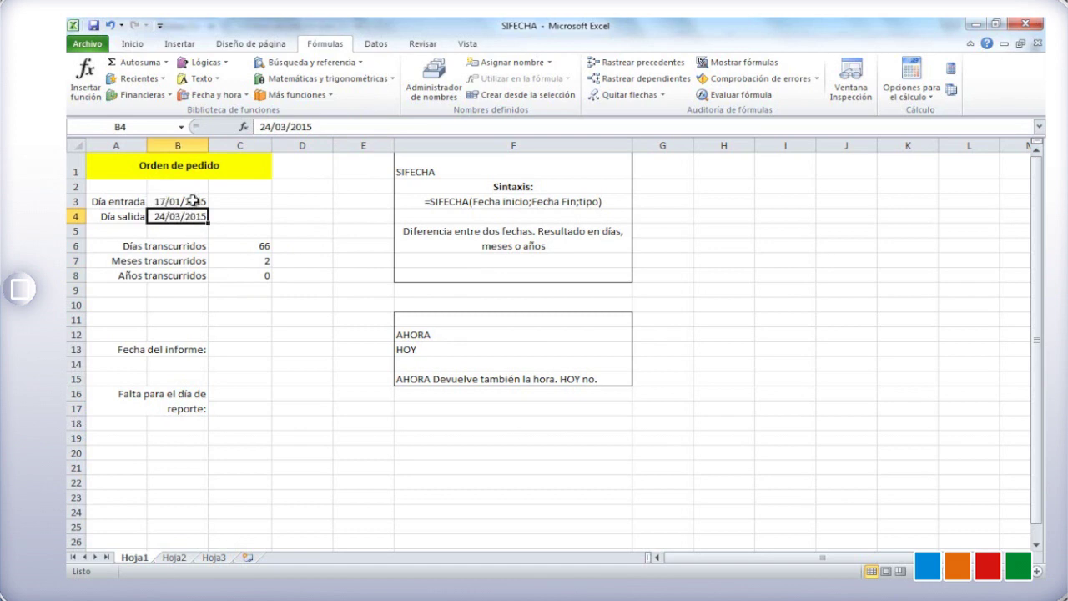
- Change the entry date in B3 to 28/01/2015 and check the recalculated elapsed months and days in C7 and C6
{"action": "double_click", "coordinate": [163, 201]}
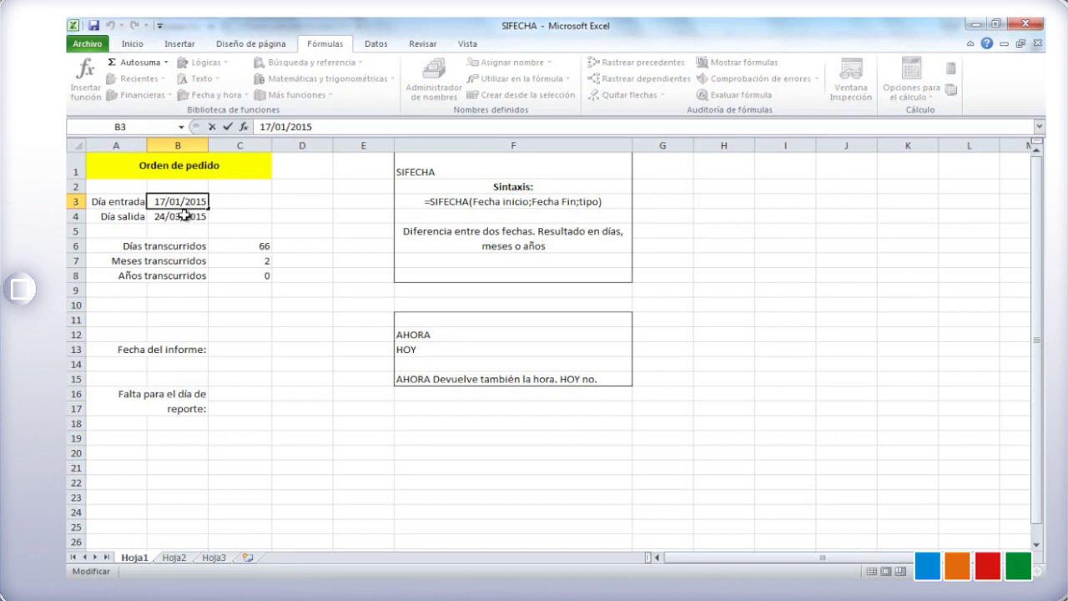
{"action": "key", "text": "BackSpace"}
{"action": "key", "text": "BackSpace"}
{"action": "type", "text": "28"}
{"action": "key", "text": "Return"}
{"action": "key", "text": "Up"}
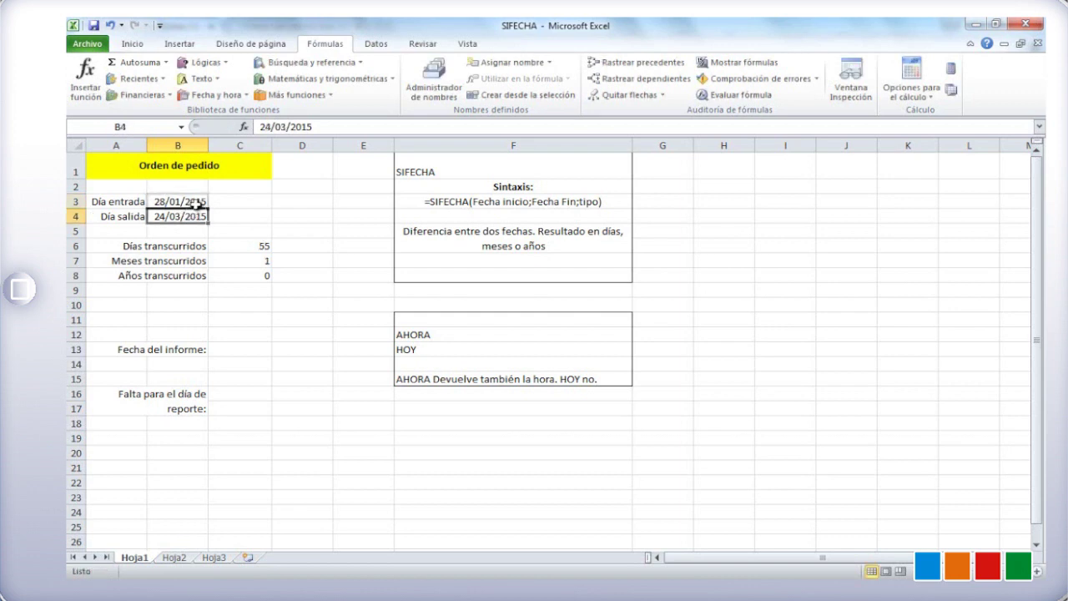
{"action": "left_click", "coordinate": [196, 216]}
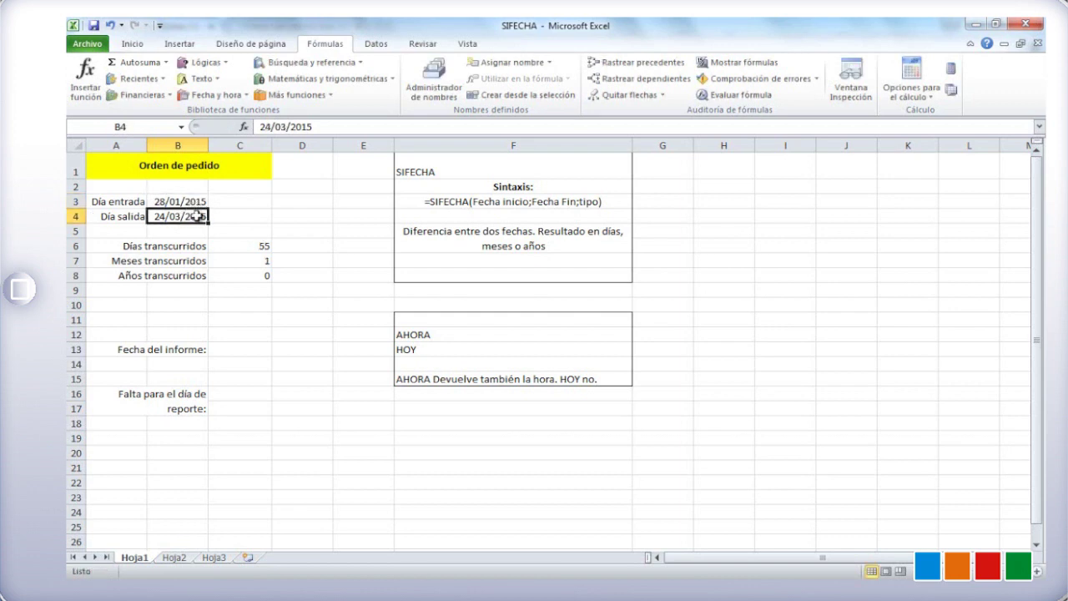
{"action": "left_click", "coordinate": [247, 260]}
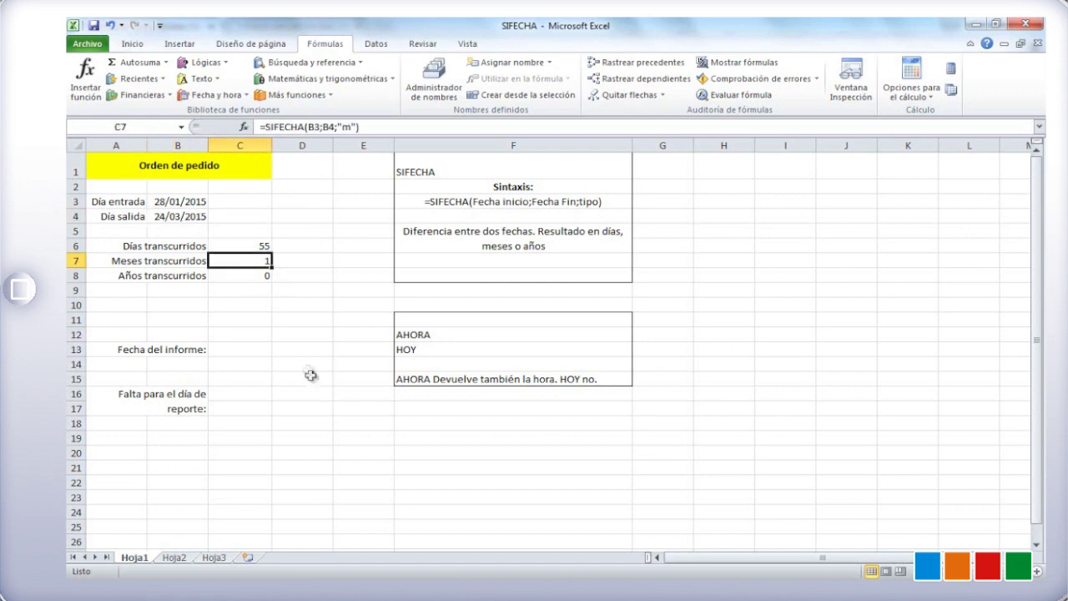
{"action": "left_click", "coordinate": [260, 244]}
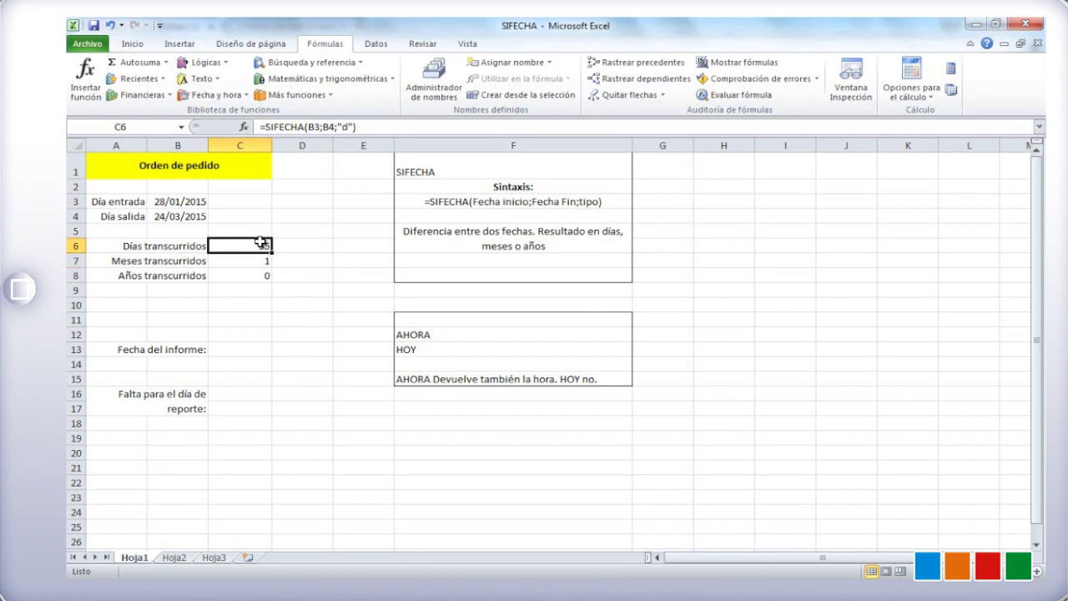
- Enter the formula =AHORA() in cell C13 to give the report date with the current time
{"action": "left_click", "coordinate": [249, 353]}
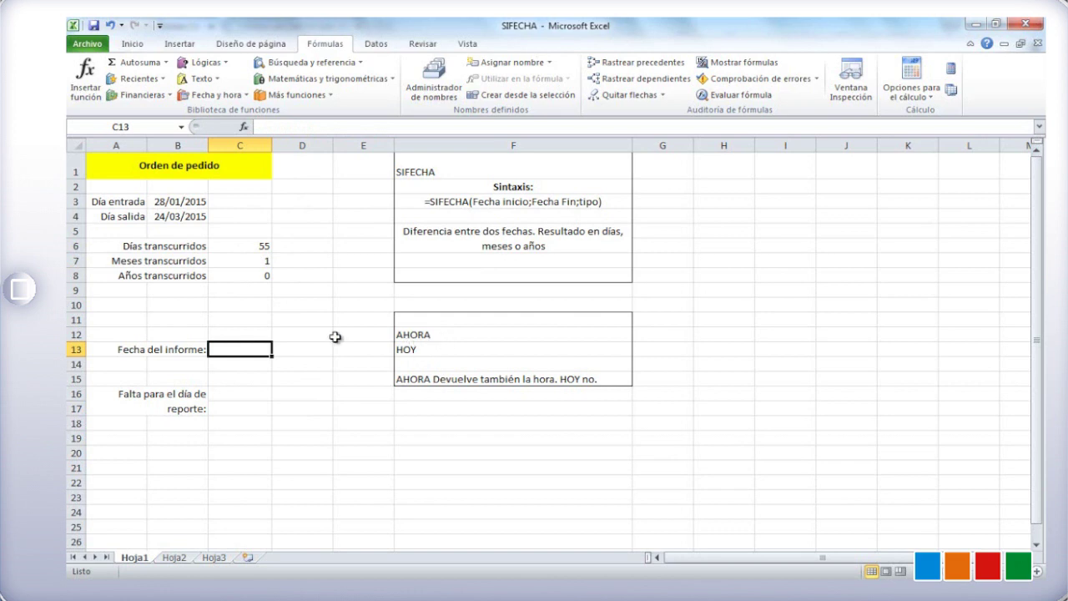
{"action": "type", "text": "="}
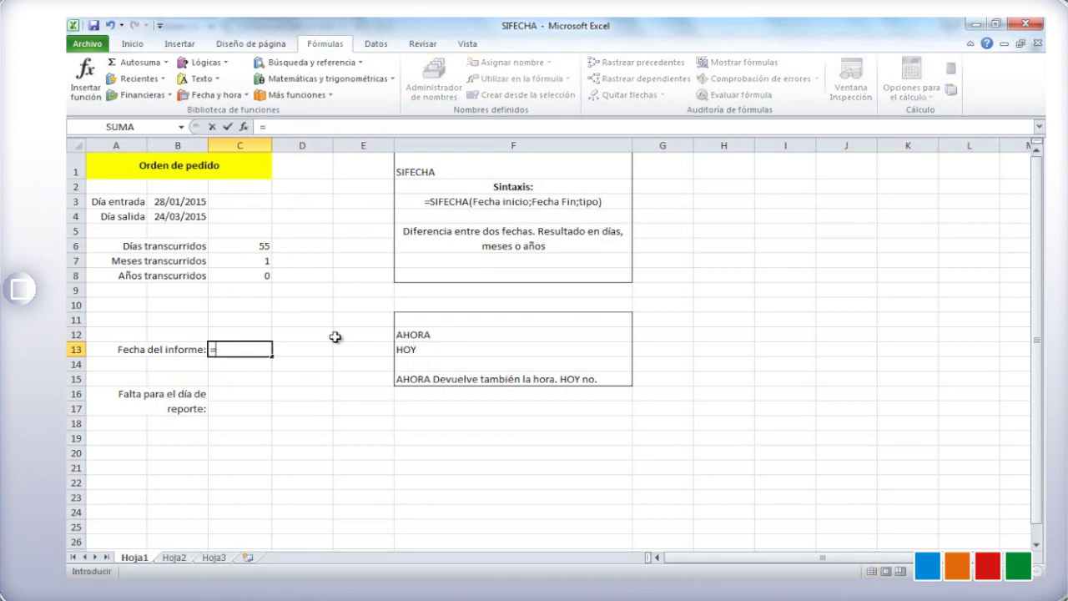
{"action": "type", "text": "ahora("}
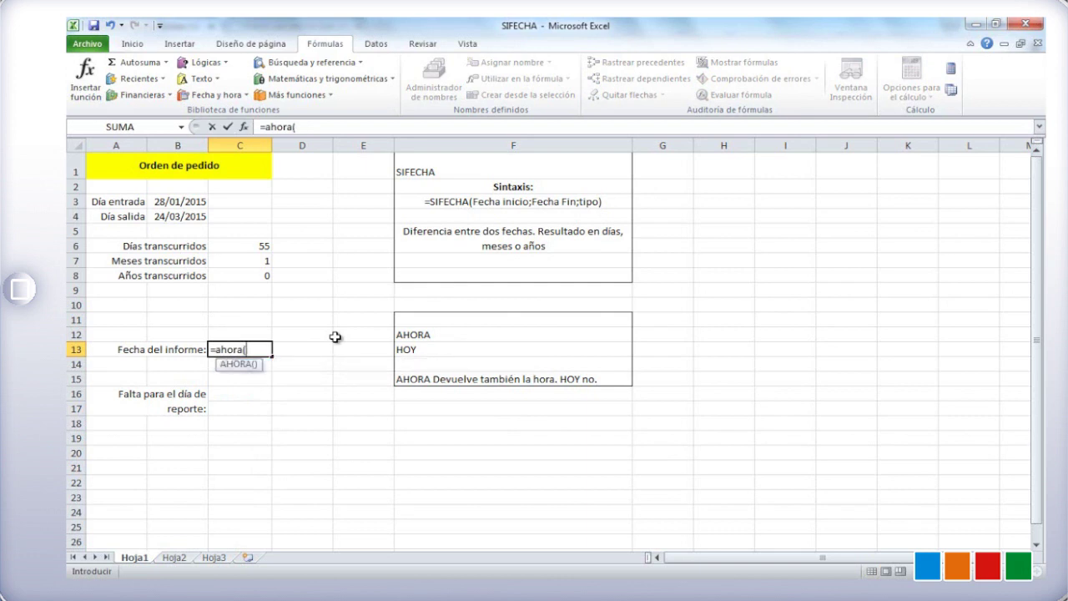
{"action": "type", "text": ")"}
{"action": "key", "text": "Return"}
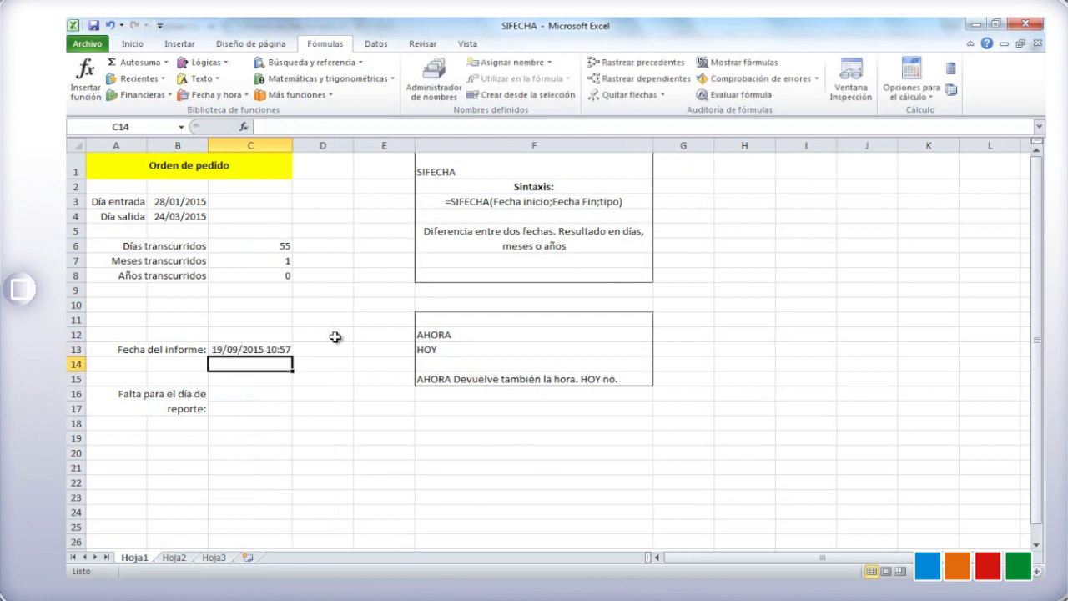
{"action": "left_click", "coordinate": [288, 348]}
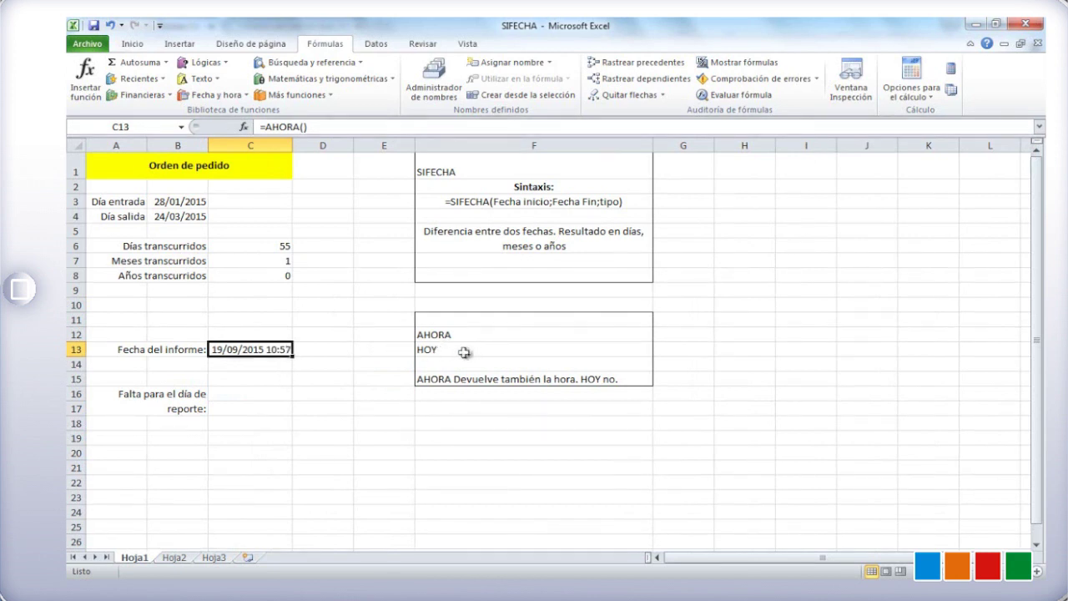
- Enter the formula =HOY() in cell C14, below the report date, to give the current date without the time
{"action": "left_click", "coordinate": [273, 366]}
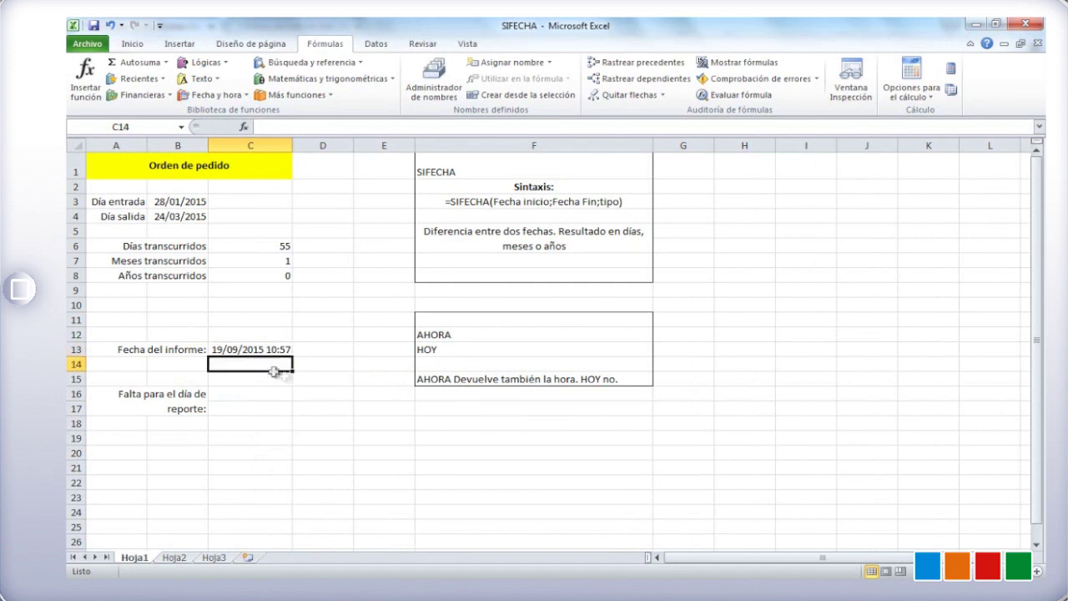
{"action": "type", "text": "=hoy("}
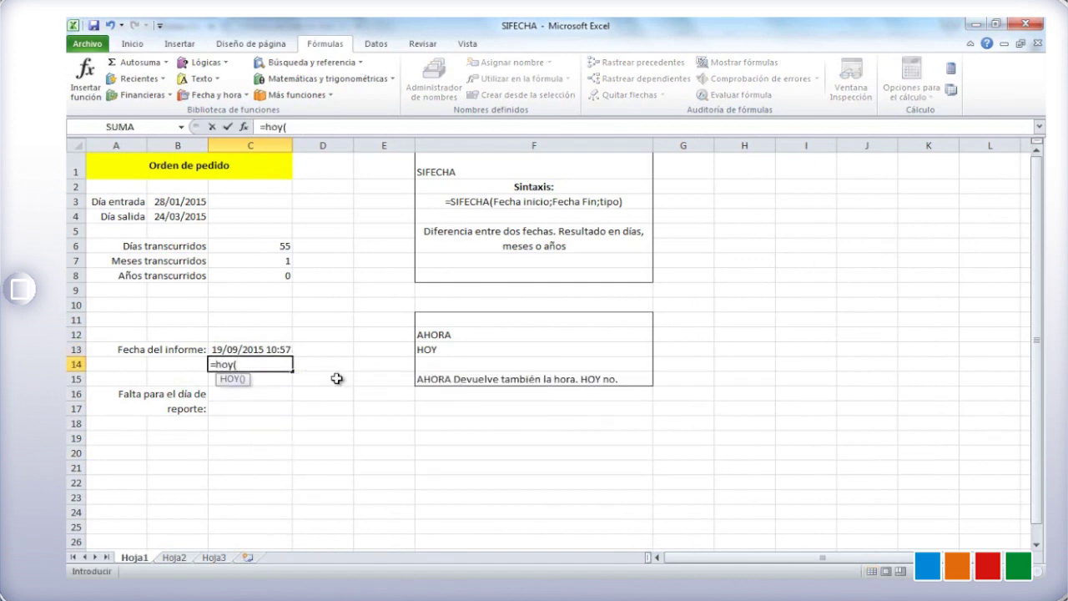
{"action": "type", "text": ")"}
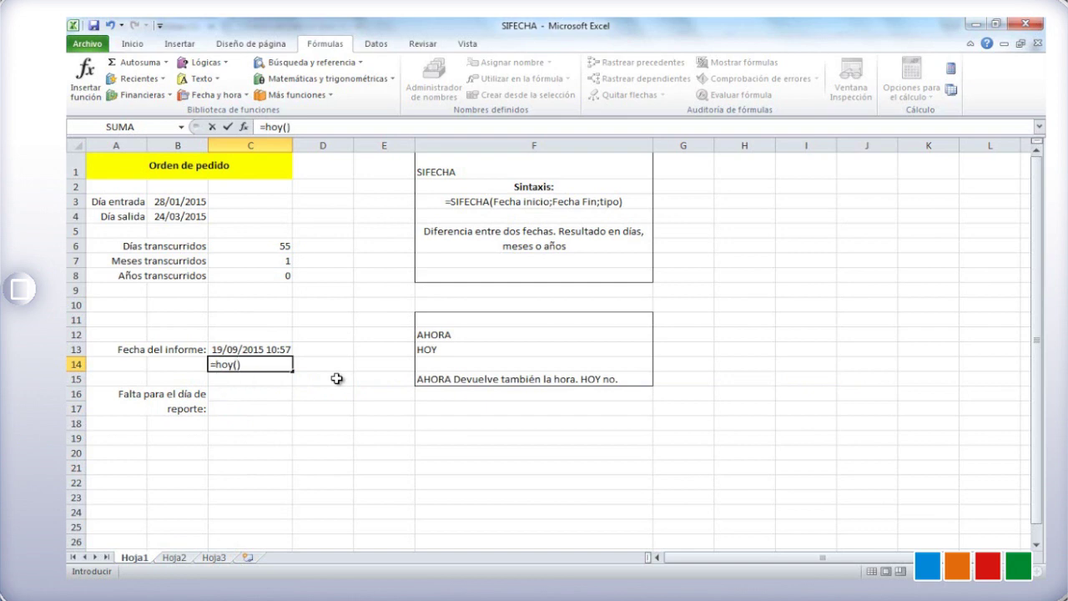
{"action": "key", "text": "Return"}
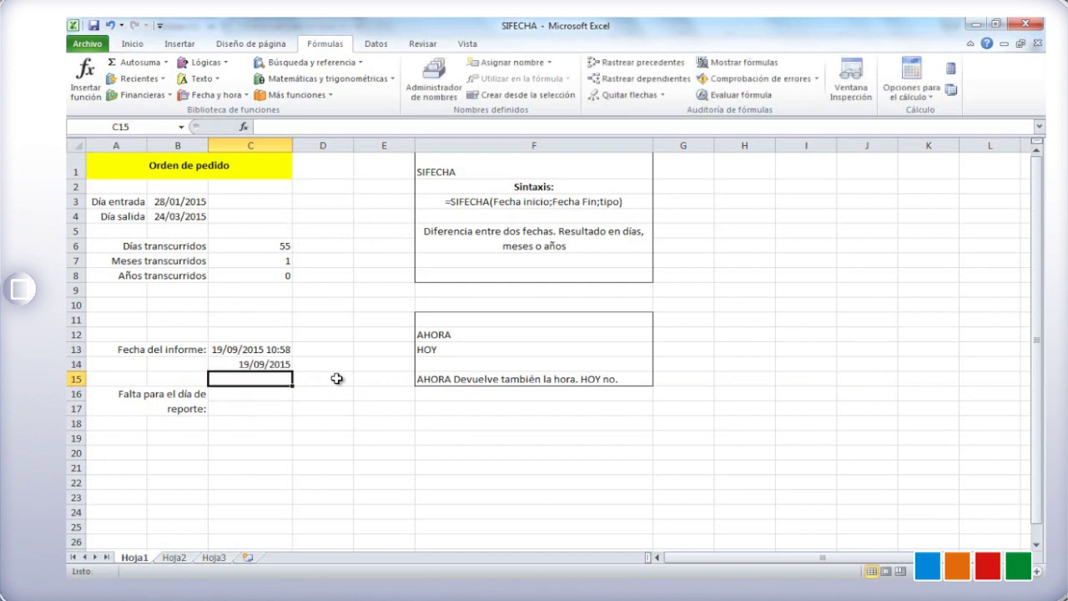
{"action": "key", "text": "Up"}
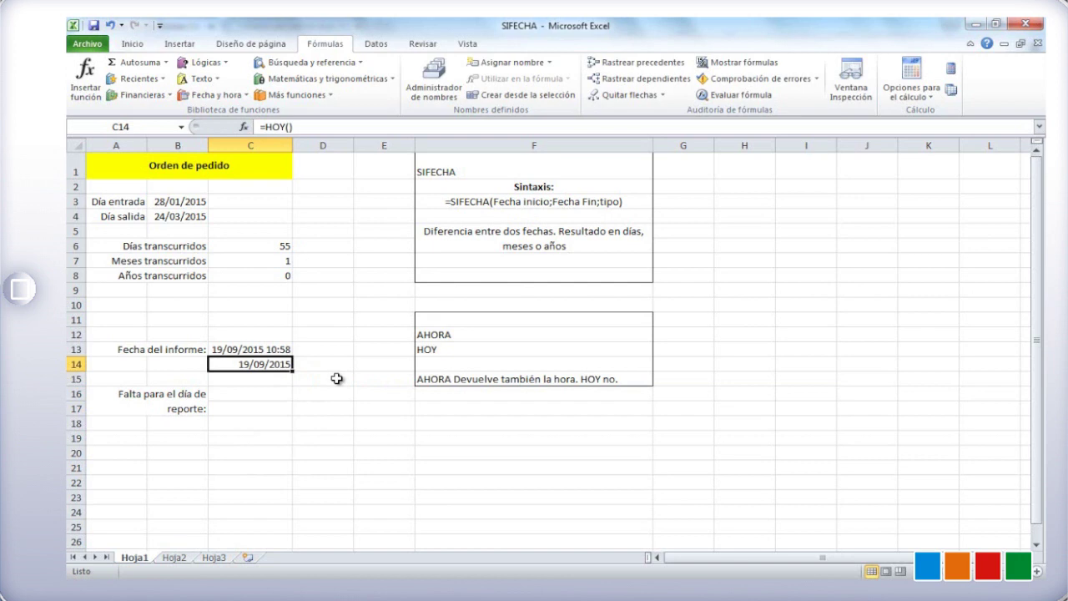